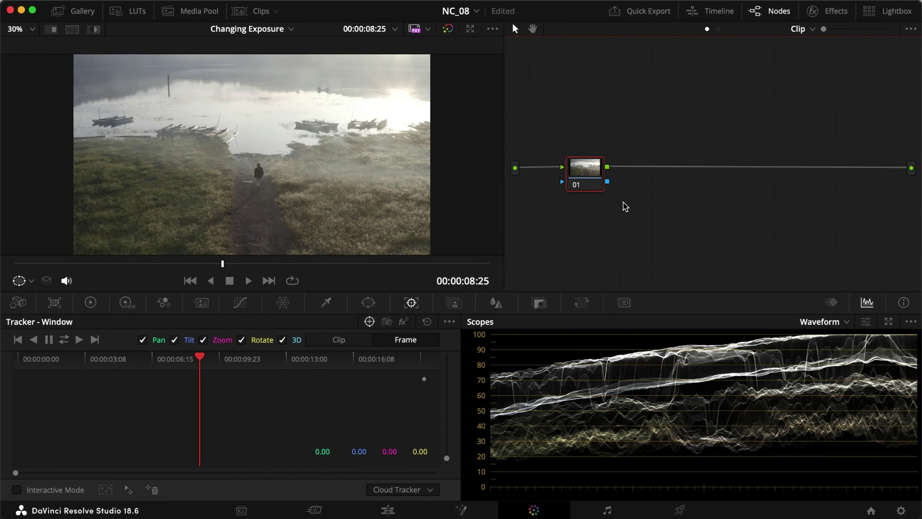
# Step: Return to the first frame and add two serial nodes after the first node
pyautogui.moveTo(138, 263); pyautogui.dragTo(500, 263)
pyautogui.hotkey('alt', 's')
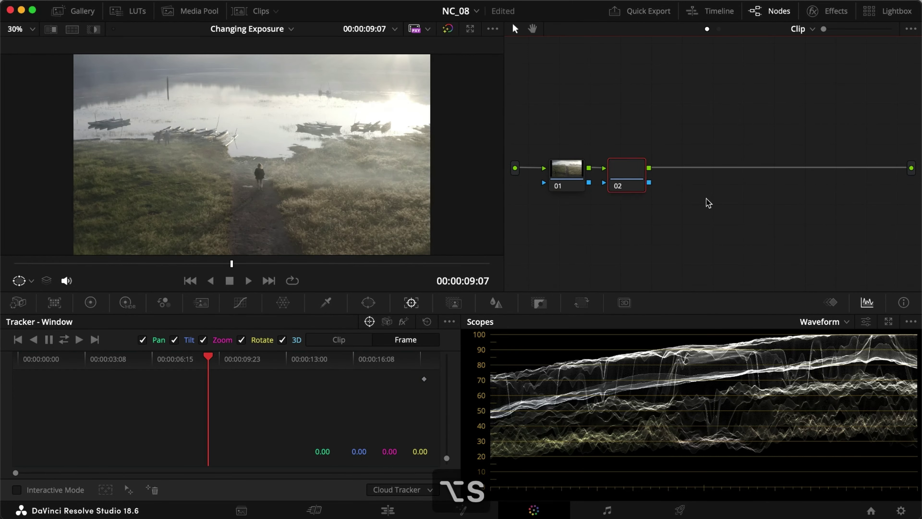
pyautogui.hotkey('alt', 's')
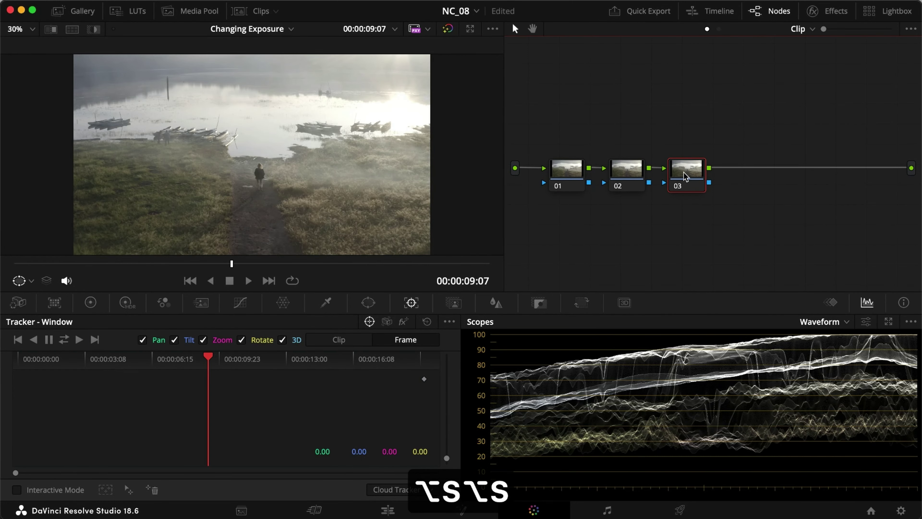
# Step: Label the three nodes Exposure, LUT and Convert
pyautogui.write('rCST')
pyautogui.press('Return')
pyautogui.write('rConversti')
pyautogui.press('BackSpace')
pyautogui.press('BackSpace')
pyautogui.press('BackSpace')
pyautogui.press('t')
pyautogui.press('Return')
pyautogui.click(635, 174)
pyautogui.write('rLUT')
pyautogui.press('Return')
pyautogui.click(555, 174)
pyautogui.write('rExposure')
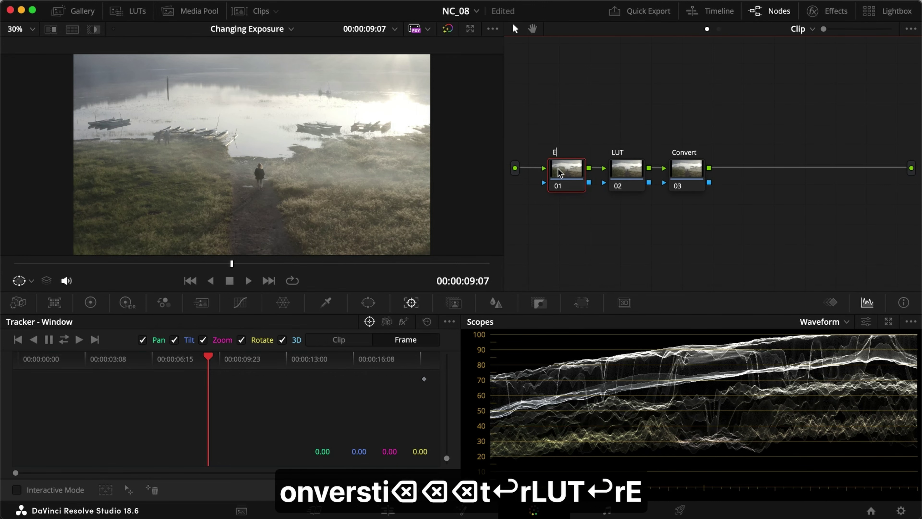
pyautogui.press('Return')
# Step: Apply the DJI DLOG_To_Rec709_Gamma2.4 conversion LUT to the Convert node
pyautogui.click(686, 169)
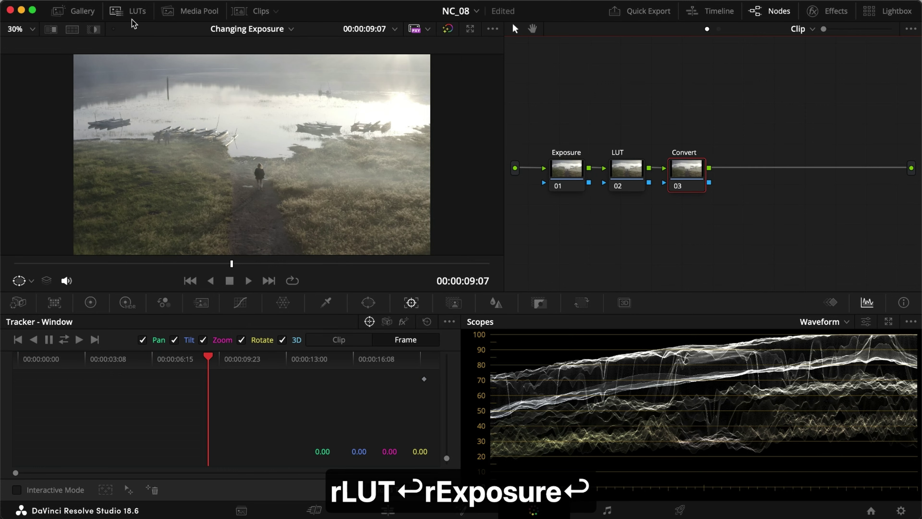
pyautogui.click(128, 11)
pyautogui.click(74, 111)
pyautogui.click(80, 124)
pyautogui.doubleClick(150, 54)
# Step: Apply the Hollywood_V1 creative LUT to the LUT node and widen the node graph
pyautogui.click(685, 169)
pyautogui.click(69, 150)
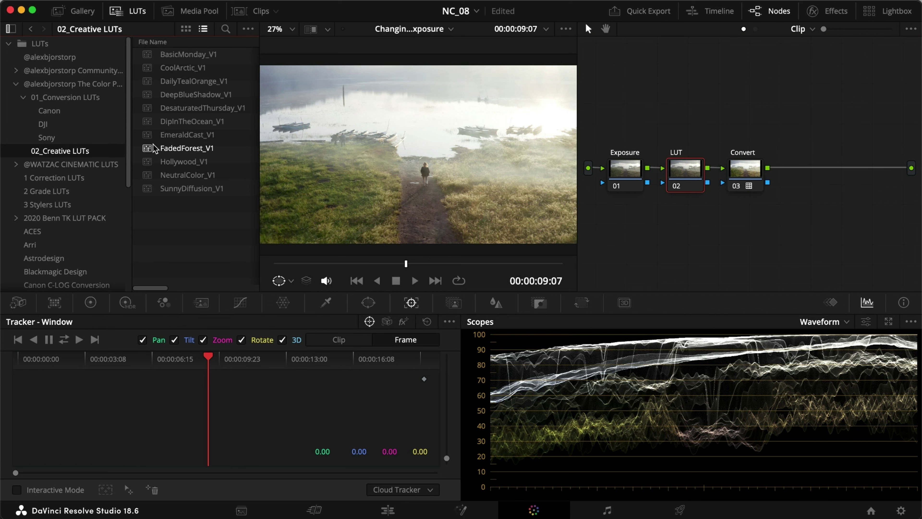
pyautogui.doubleClick(181, 162)
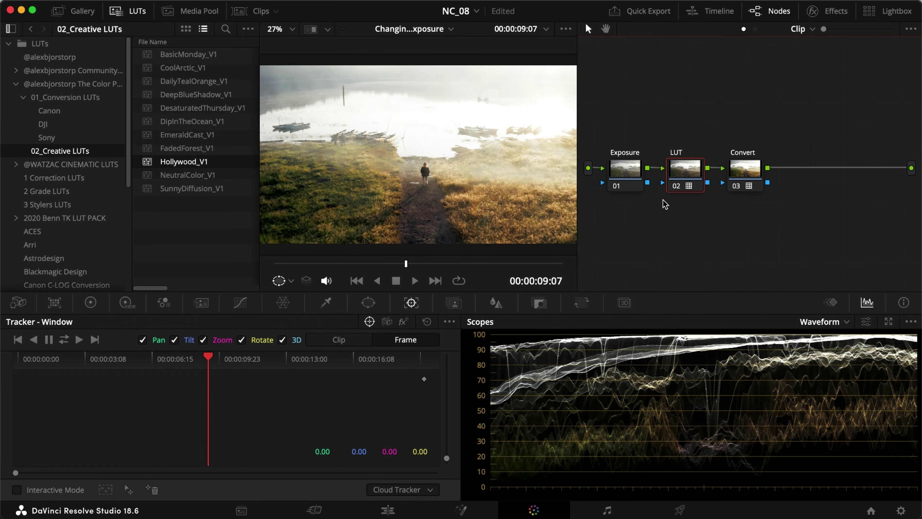
pyautogui.click(133, 10)
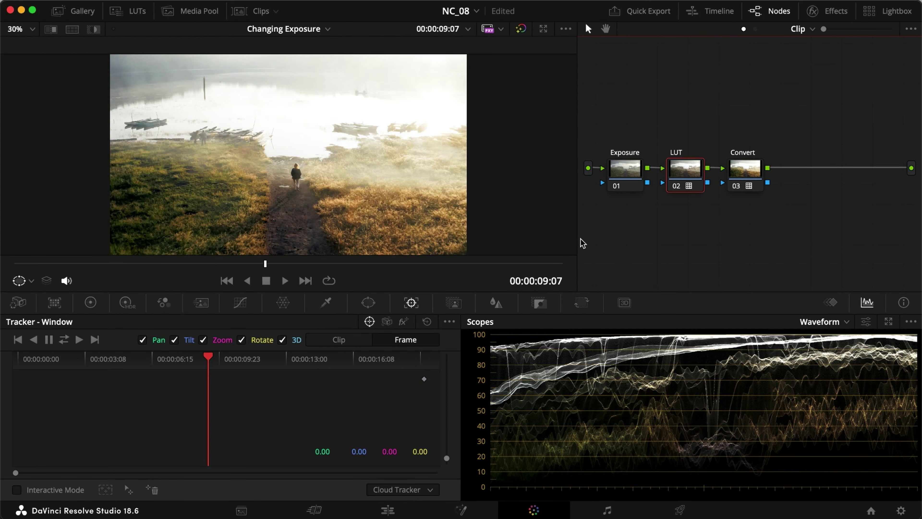
pyautogui.moveTo(568, 238); pyautogui.dragTo(494, 239)
# Step: Clean up the node graph layout and select the Exposure node's colour wheels
pyautogui.rightClick(668, 231)
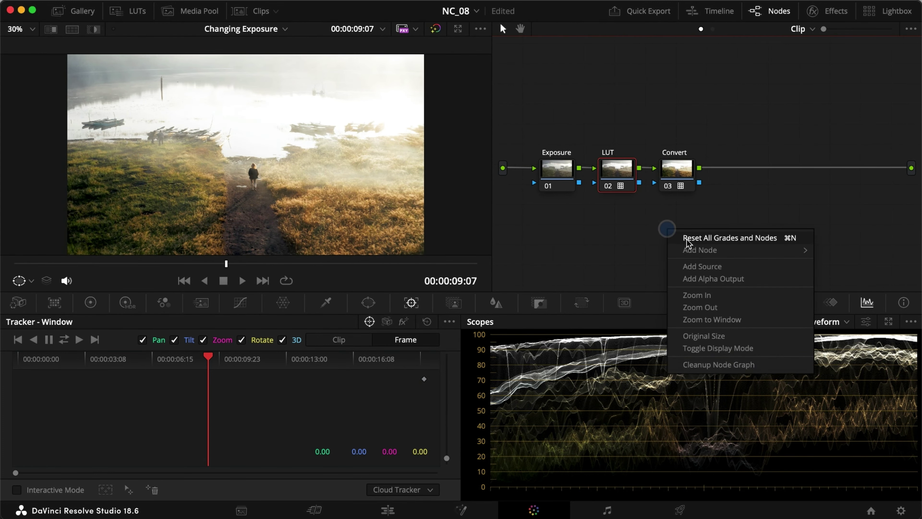
pyautogui.click(696, 362)
pyautogui.click(565, 169)
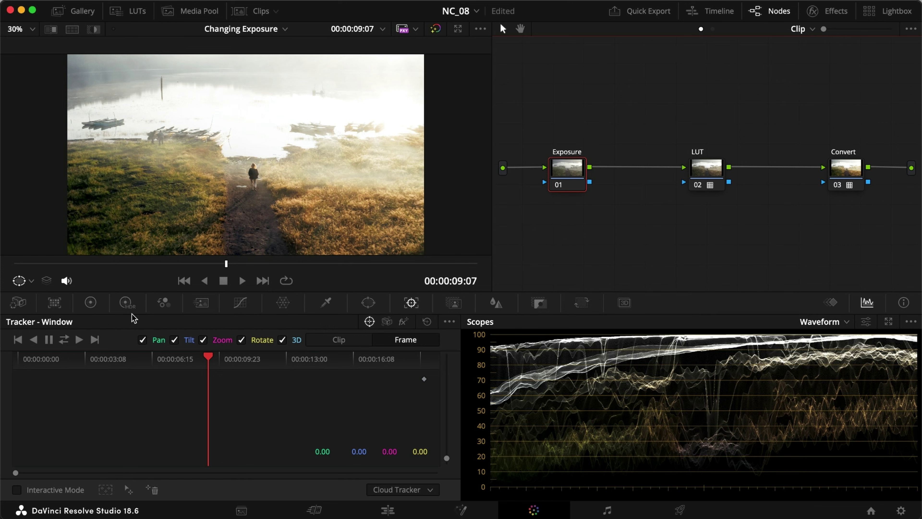
pyautogui.click(90, 302)
pyautogui.moveTo(214, 263); pyautogui.dragTo(489, 268)
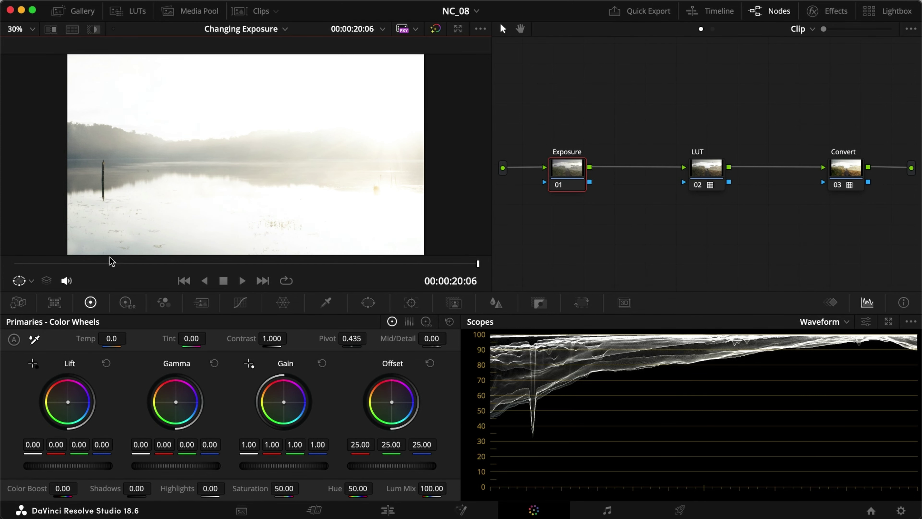
pyautogui.moveTo(108, 262); pyautogui.dragTo(10, 264)
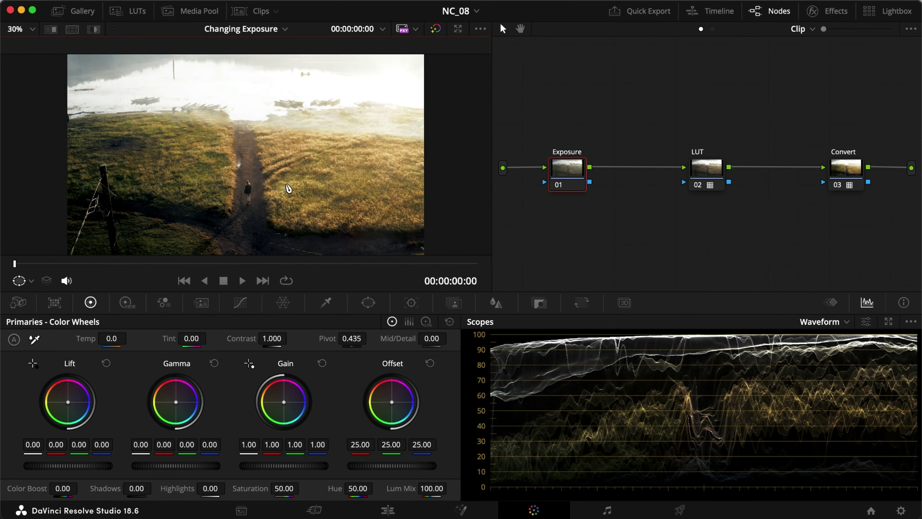
# Step: Lower Offset, raise Shadows to 16 and pull Highlights to -100 on Exposure
pyautogui.moveTo(412, 469); pyautogui.dragTo(279, 462)
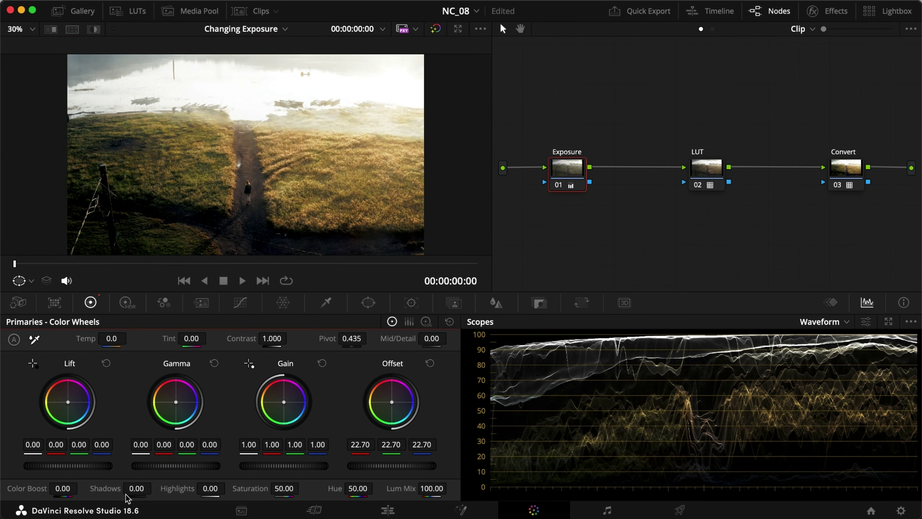
pyautogui.moveTo(135, 490); pyautogui.dragTo(168, 484)
pyautogui.press('super+d')
pyautogui.press('super+d')
pyautogui.click(629, 268)
pyautogui.moveTo(160, 263); pyautogui.dragTo(487, 263)
pyautogui.click(563, 262)
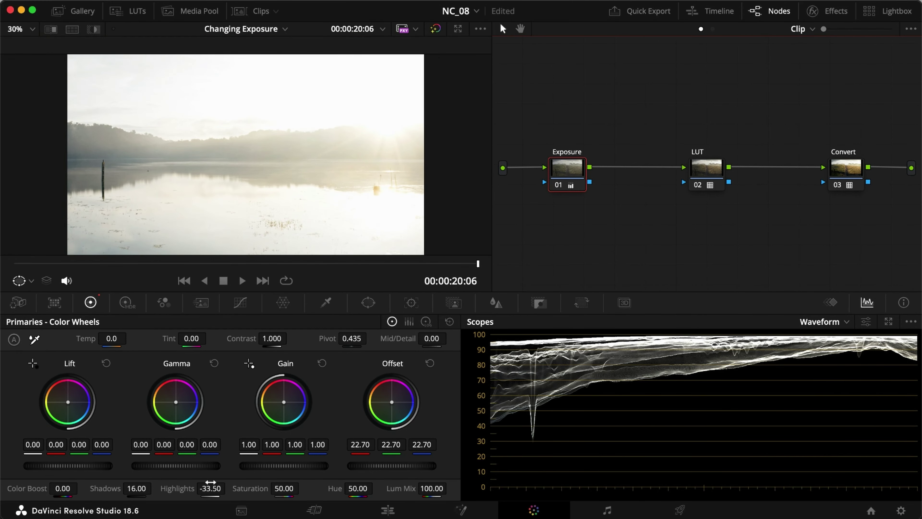
pyautogui.moveTo(211, 482); pyautogui.dragTo(214, 491)
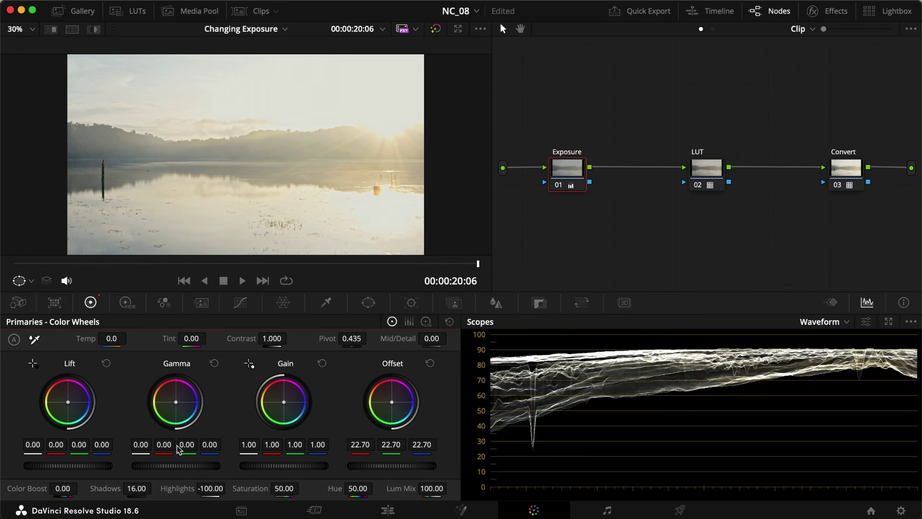
# Step: Raise Gain to 1.13 and set Offset to 19.40, comparing the result full screen
pyautogui.moveTo(248, 444); pyautogui.dragTo(282, 444)
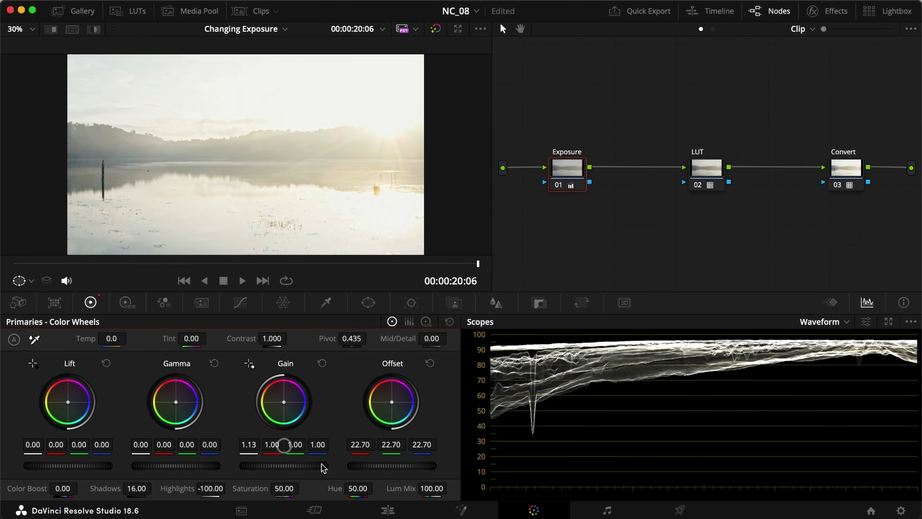
pyautogui.moveTo(384, 466); pyautogui.dragTo(274, 466)
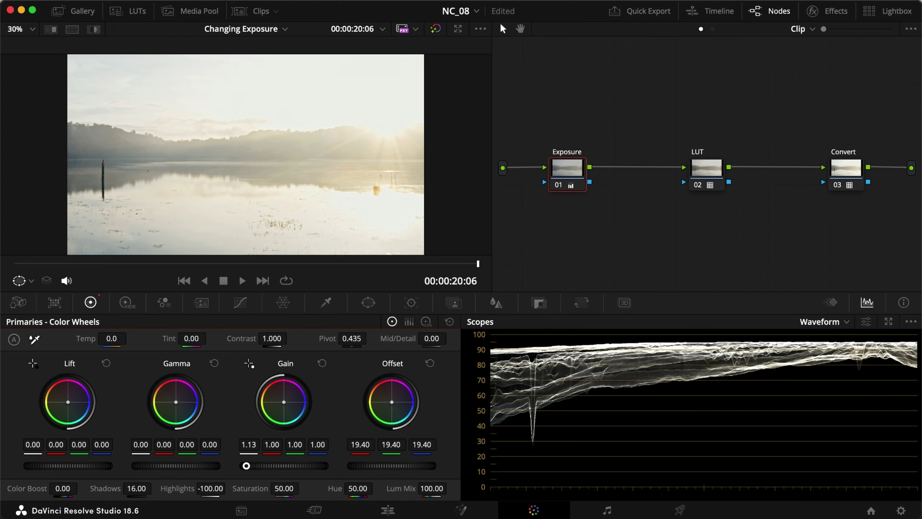
pyautogui.press('super+d')
pyautogui.press('super+d')
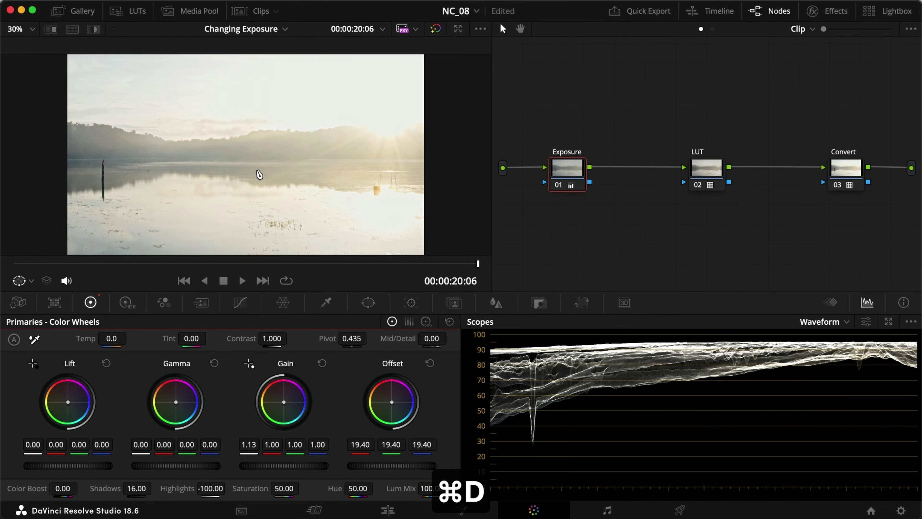
pyautogui.press('super+f')
pyautogui.press('Escape')
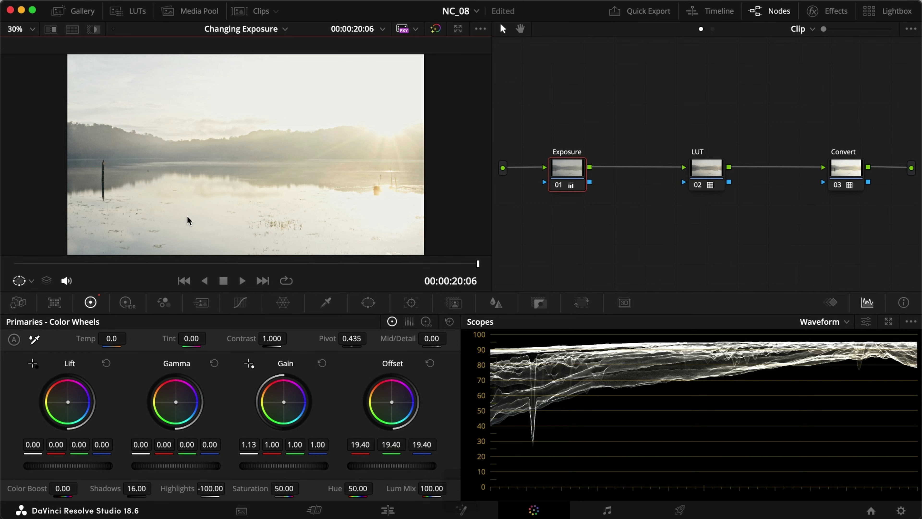
# Step: Lower Lift to -0.04 and compare the Exposure grade bypassed at the clip start
pyautogui.moveTo(31, 444); pyautogui.dragTo(25, 444)
pyautogui.moveTo(460, 275); pyautogui.dragTo(448, 274)
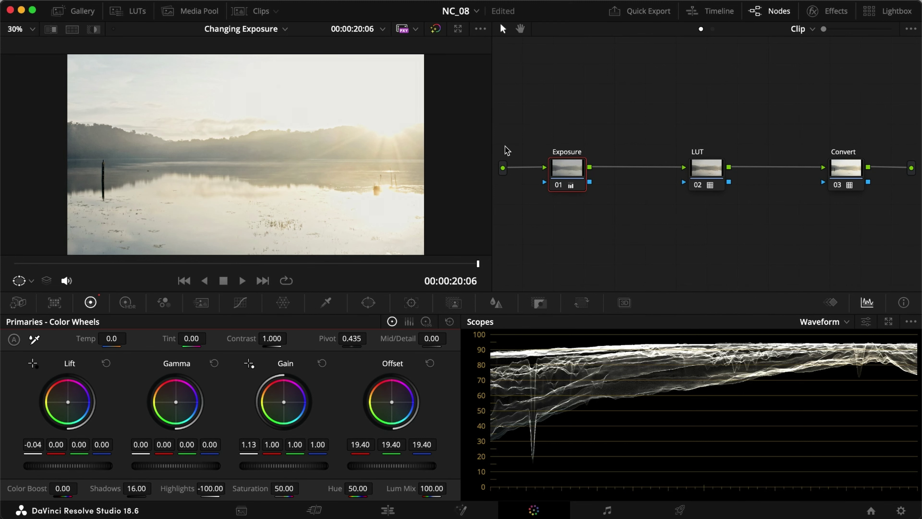
pyautogui.click(170, 264)
pyautogui.moveTo(170, 268); pyautogui.dragTo(2, 262)
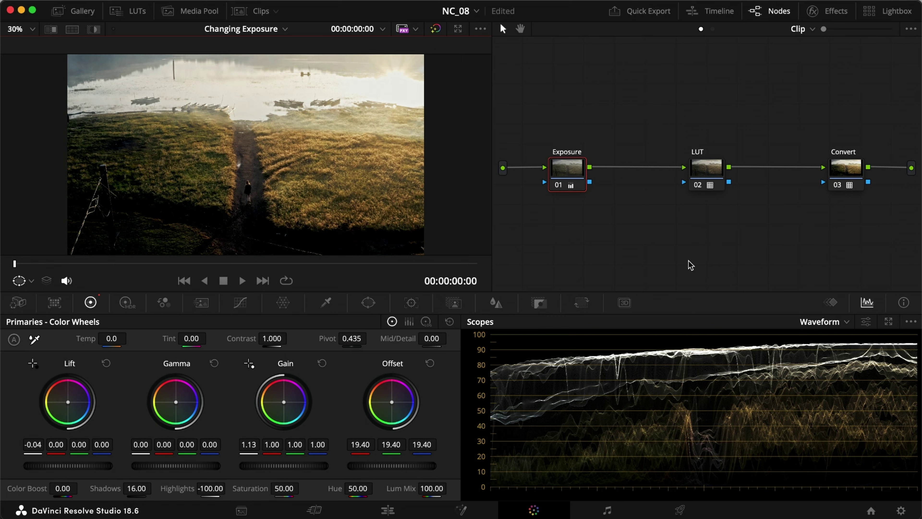
pyautogui.press('super+d')
pyautogui.press('super+d')
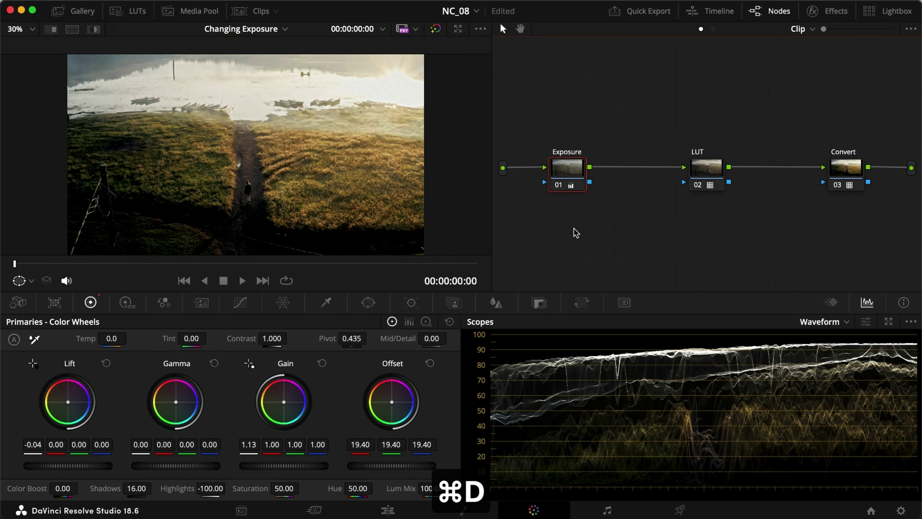
# Step: Reset the Exposure node's grade and move to about nine seconds into the clip
pyautogui.rightClick(569, 174)
pyautogui.click(614, 181)
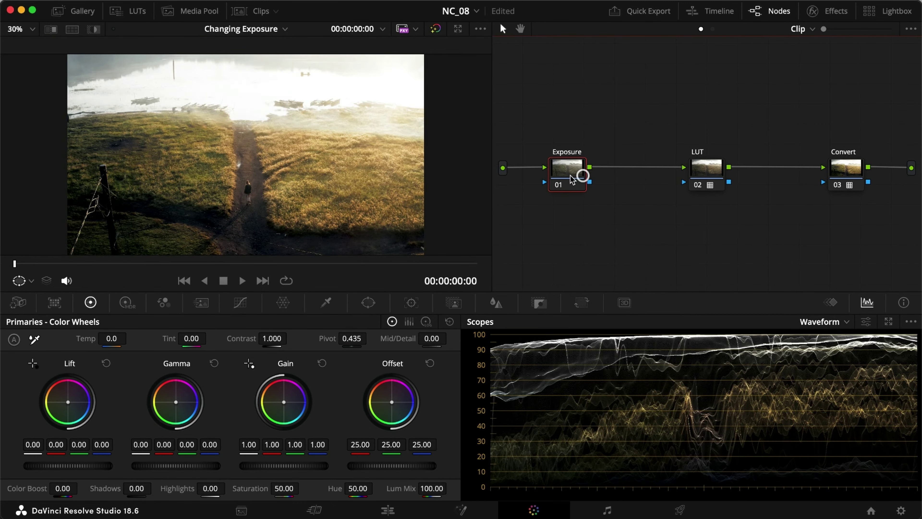
pyautogui.click(178, 265)
pyautogui.moveTo(178, 265); pyautogui.dragTo(231, 243)
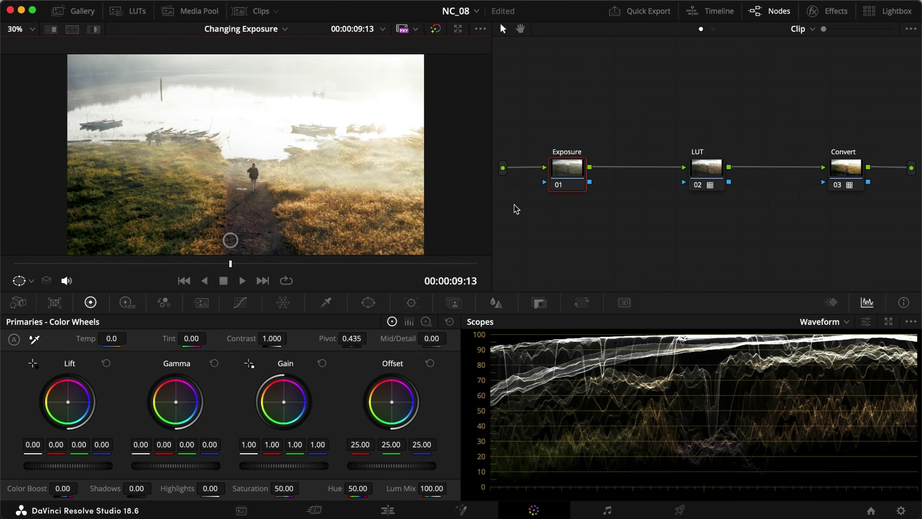
pyautogui.click(559, 209)
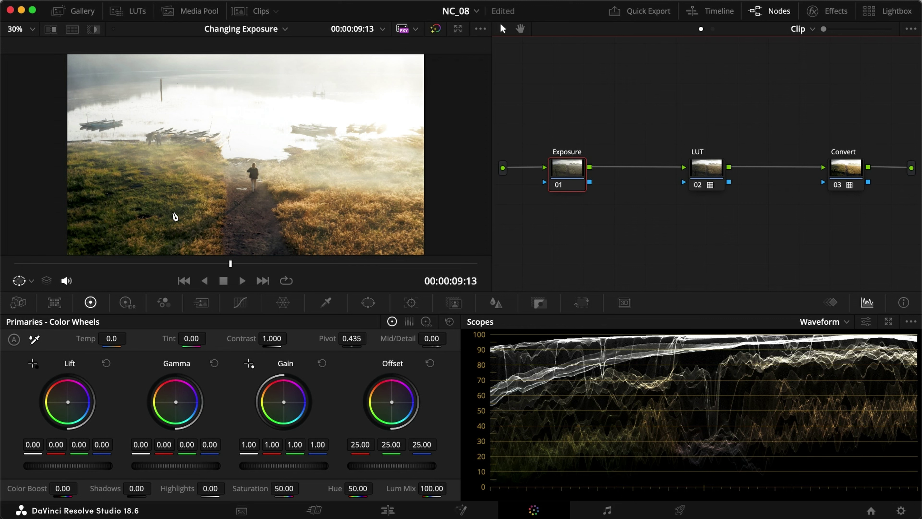
# Step: Set Offset 19.10, Shadows 10.50, Highlights -10.50, then nudge the Exposure node left
pyautogui.moveTo(398, 469); pyautogui.dragTo(211, 437)
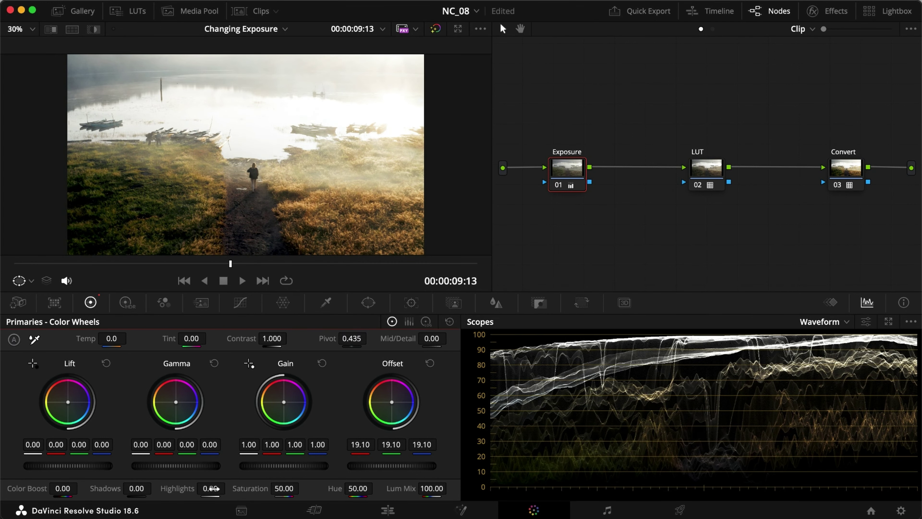
pyautogui.moveTo(208, 489); pyautogui.dragTo(156, 487)
pyautogui.press('super+d')
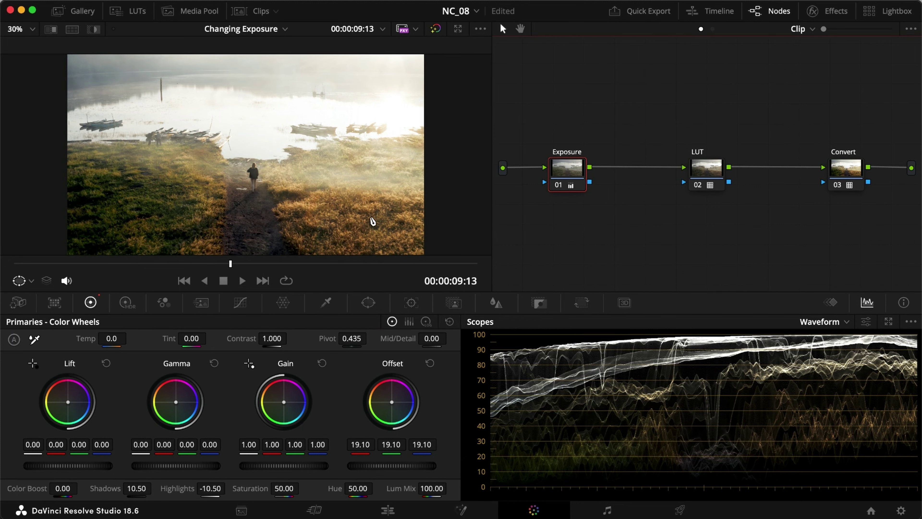
pyautogui.moveTo(296, 265); pyautogui.dragTo(8, 269)
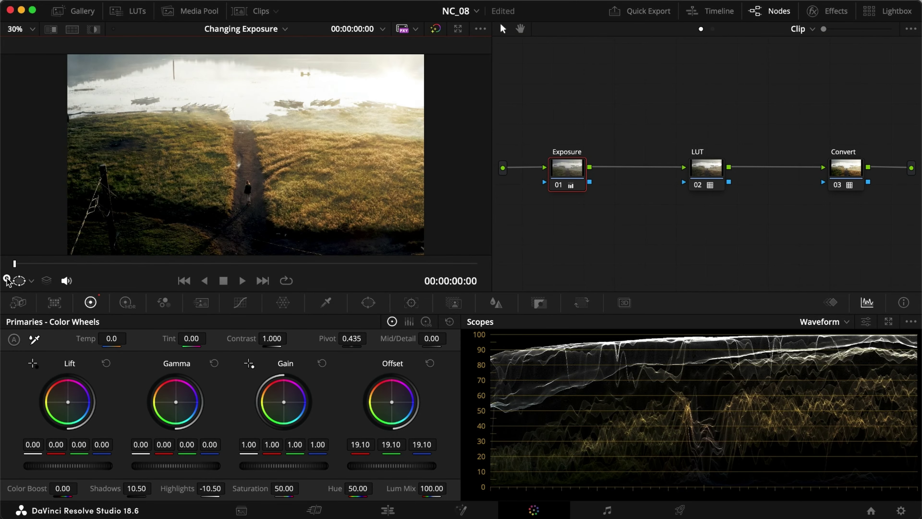
pyautogui.moveTo(217, 269); pyautogui.dragTo(249, 265)
pyautogui.click(260, 266)
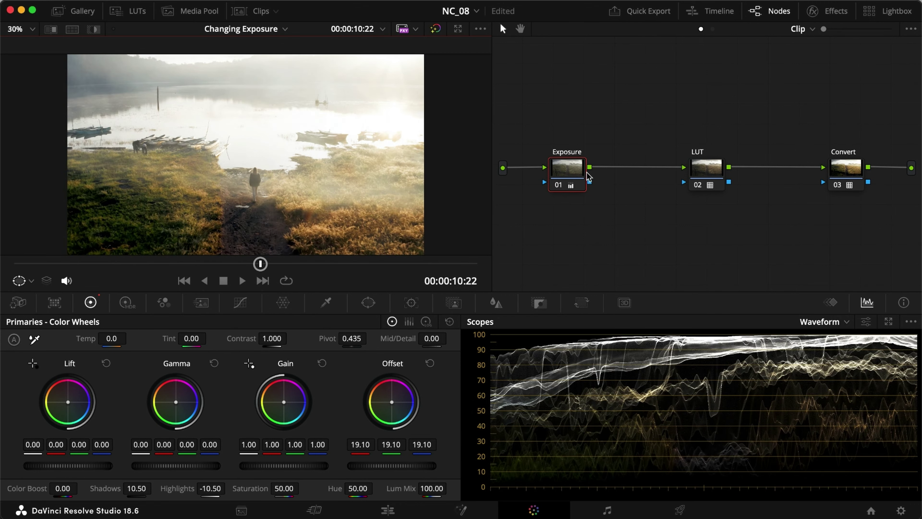
pyautogui.moveTo(569, 173); pyautogui.dragTo(553, 173)
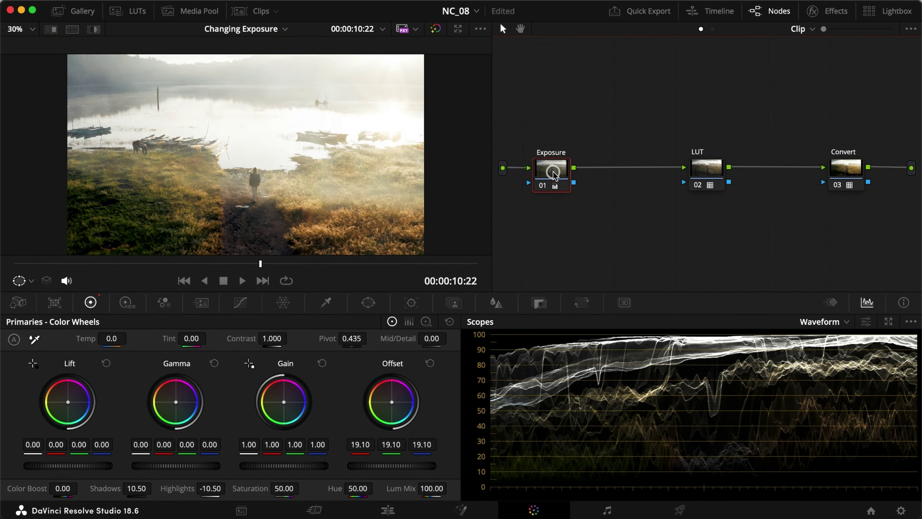
pyautogui.rightClick(553, 174)
# Step: Add two layer nodes beneath Exposure and arrange the layer mixer
pyautogui.moveTo(603, 233)
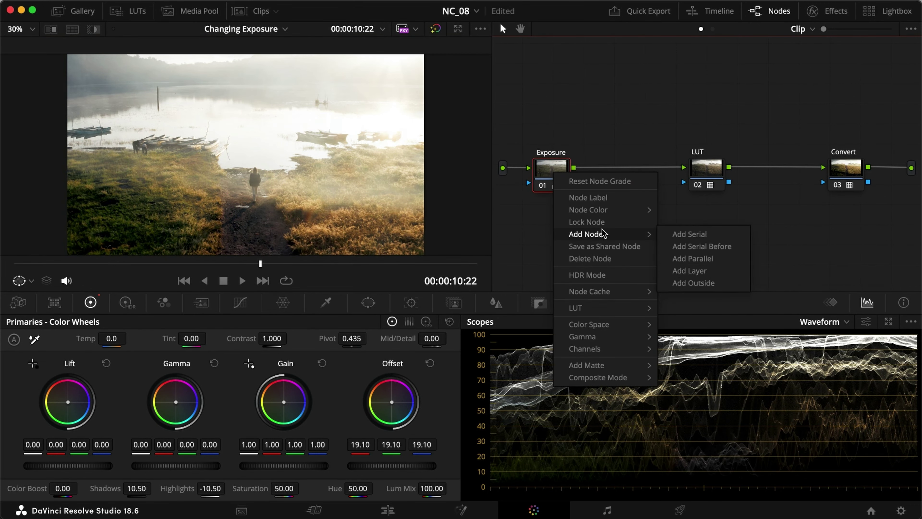
pyautogui.click(679, 269)
pyautogui.moveTo(612, 176); pyautogui.dragTo(626, 180)
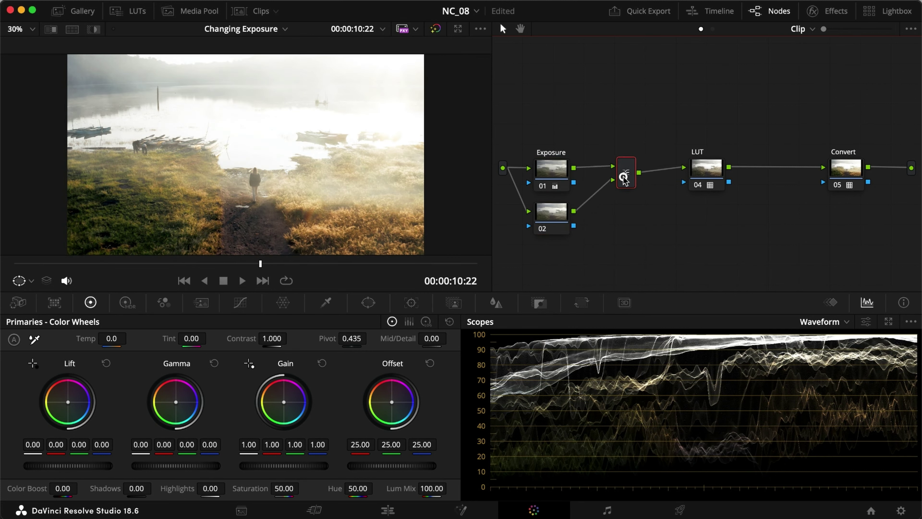
pyautogui.moveTo(547, 217); pyautogui.dragTo(548, 222)
pyautogui.rightClick(547, 222)
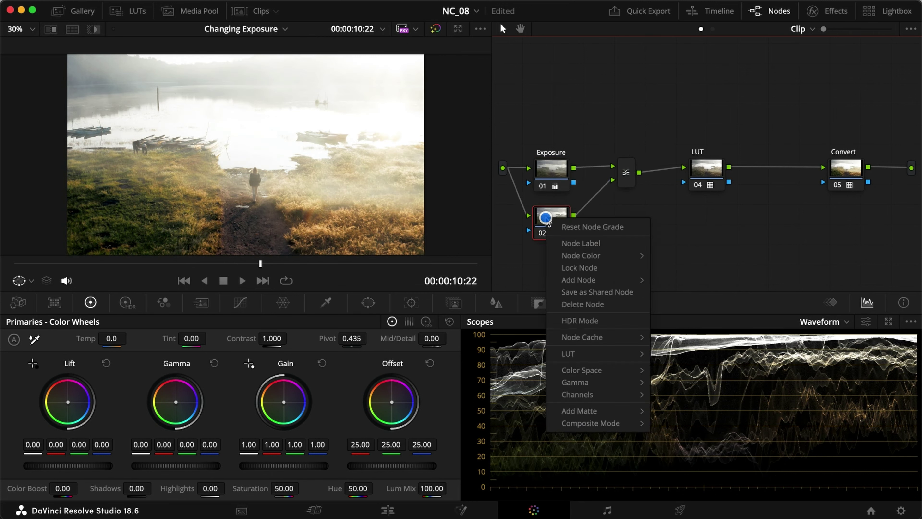
pyautogui.moveTo(614, 280)
pyautogui.click(688, 320)
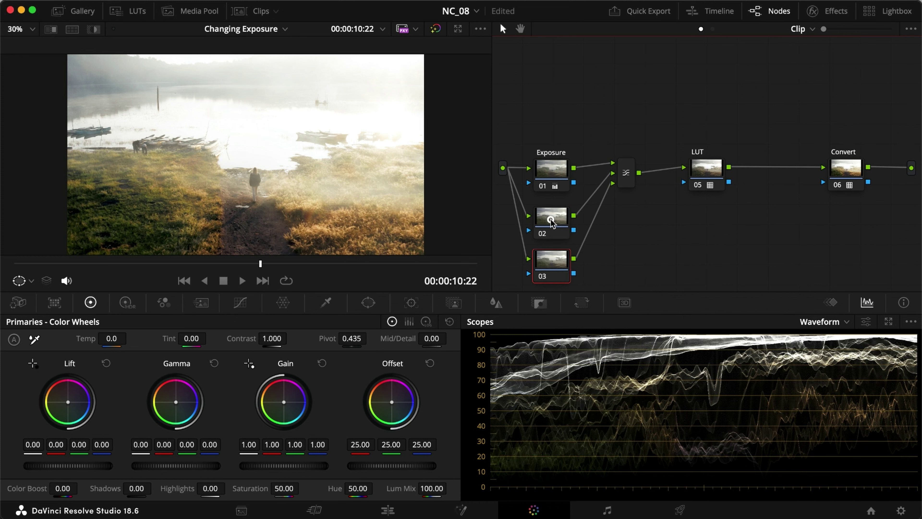
# Step: Label the new nodes Shadows and Highlights and nudge the Exposure node up
pyautogui.write('rShadows')
pyautogui.press('Return')
pyautogui.click(548, 264)
pyautogui.write('rHighlights')
pyautogui.press('Return')
pyautogui.click(553, 218)
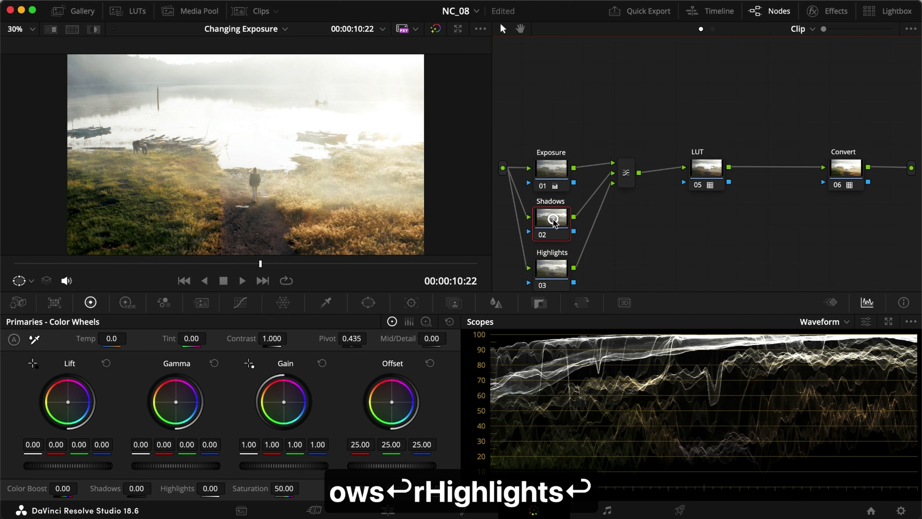
pyautogui.click(548, 269)
pyautogui.click(552, 220)
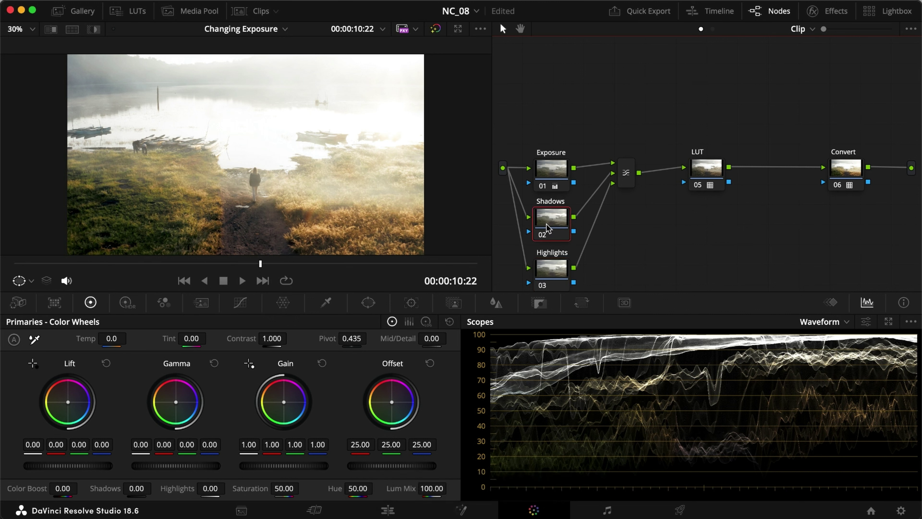
pyautogui.click(551, 168)
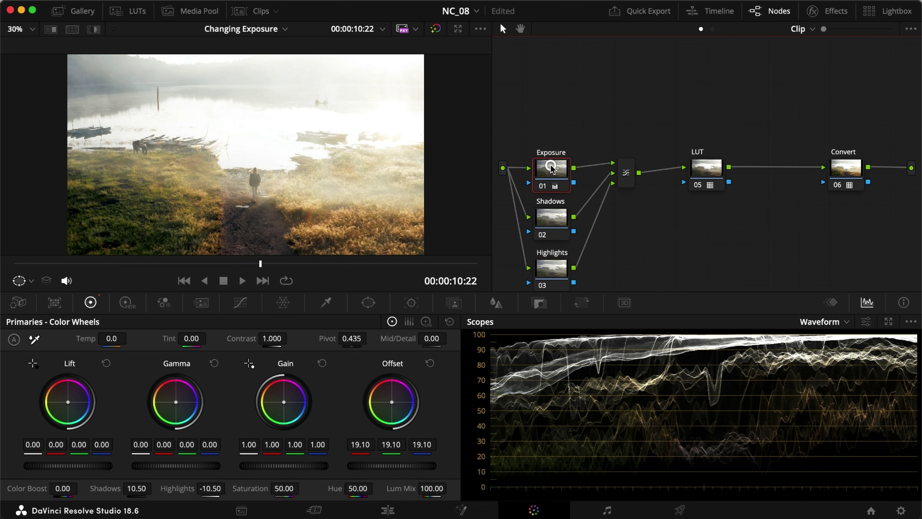
pyautogui.moveTo(551, 168); pyautogui.dragTo(551, 164)
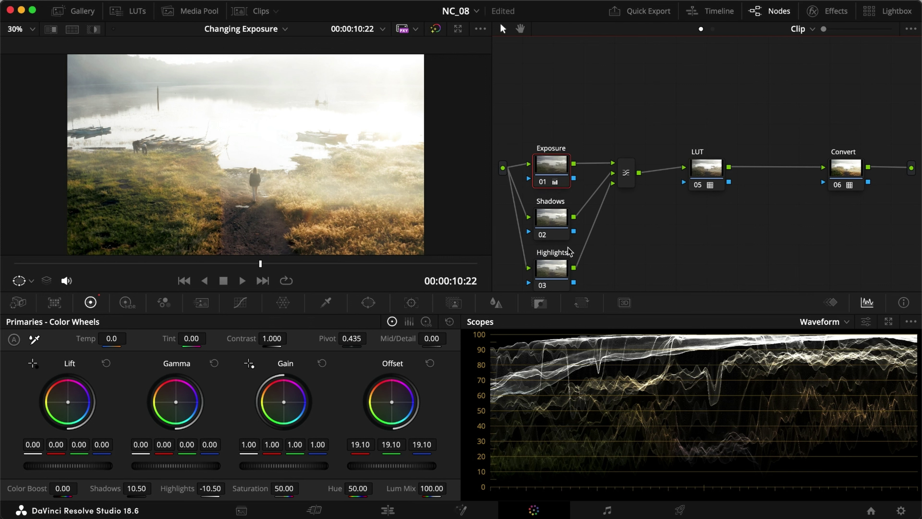
# Step: Disable both Shadows and Highlights, then re-enable only the Shadows node
pyautogui.moveTo(608, 261); pyautogui.dragTo(548, 217)
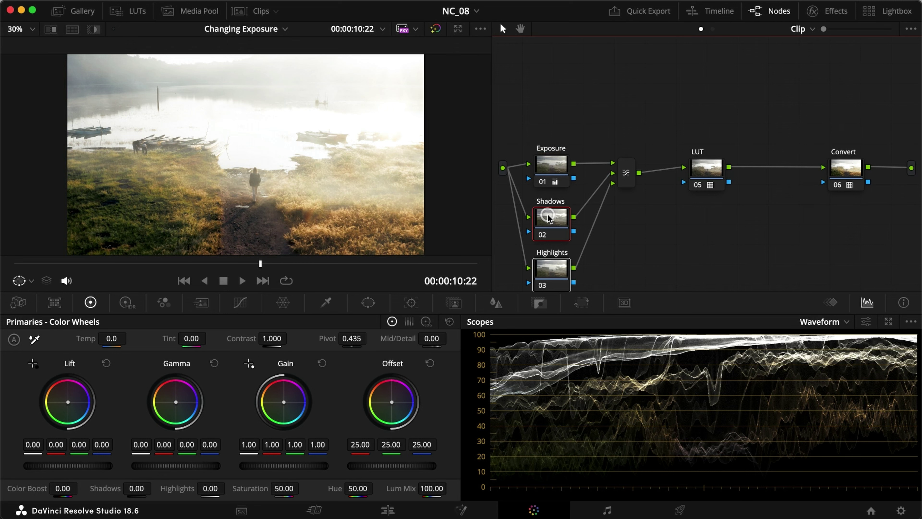
pyautogui.press('super+d')
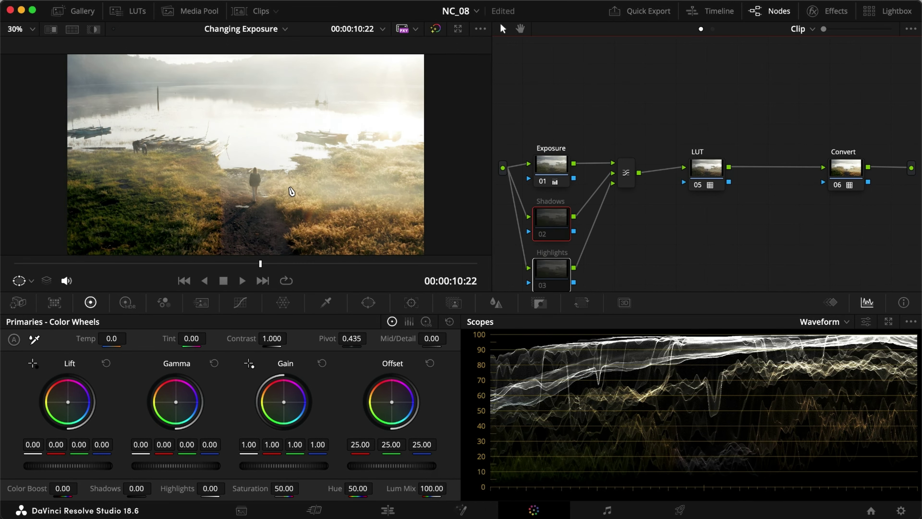
pyautogui.keyDown('super'); pyautogui.click(558, 280); pyautogui.keyUp('super')
pyautogui.press('super+d')
pyautogui.click(176, 263)
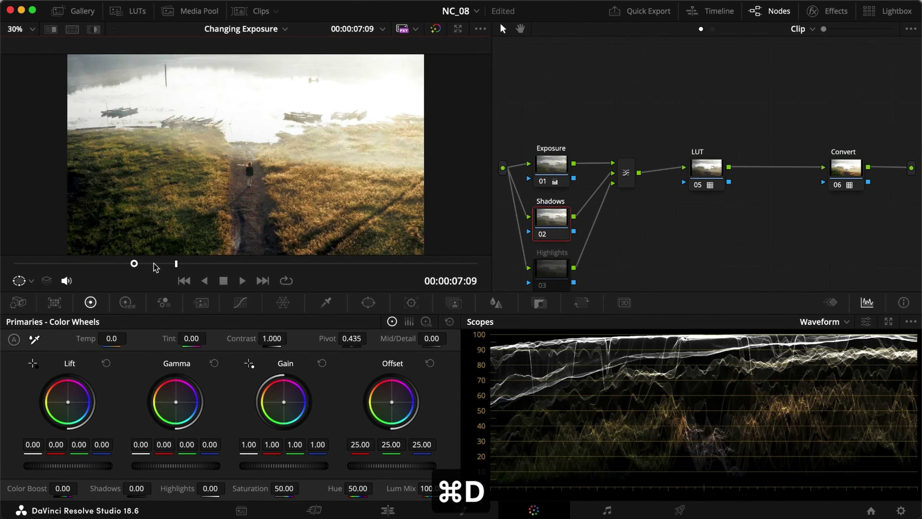
pyautogui.moveTo(155, 265); pyautogui.dragTo(4, 263)
pyautogui.scroll(-3, 220, 232)
pyautogui.click(368, 302)
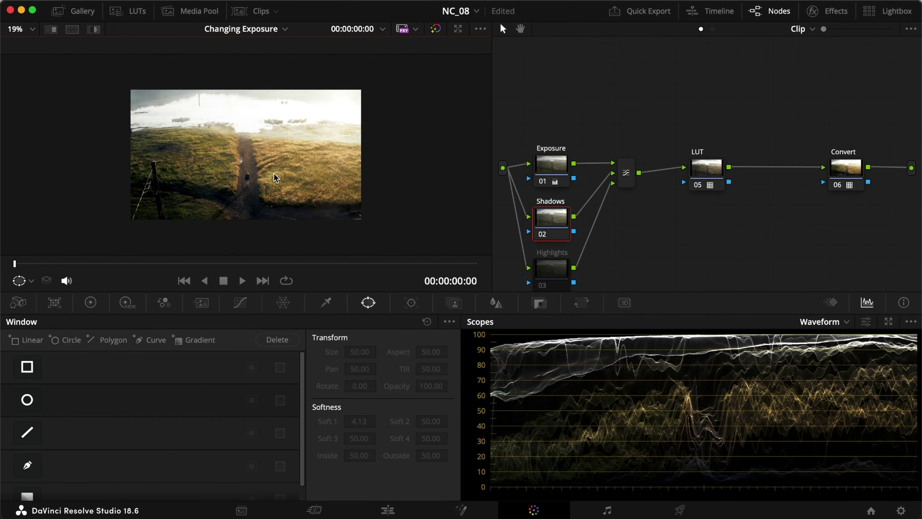
# Step: Add a rectangle window over the image's lower part with top softness 100
pyautogui.click(29, 368)
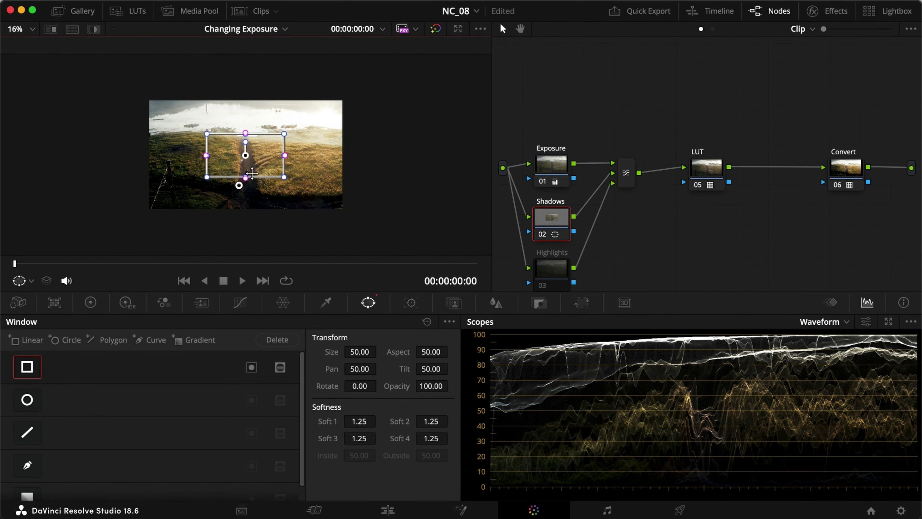
pyautogui.moveTo(264, 169); pyautogui.dragTo(254, 227)
pyautogui.moveTo(328, 222); pyautogui.dragTo(378, 222)
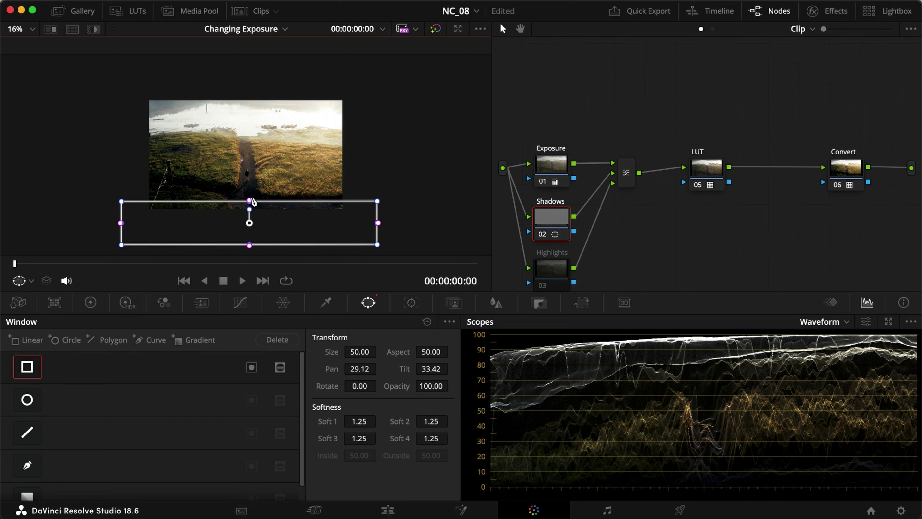
pyautogui.moveTo(249, 201); pyautogui.dragTo(251, 123)
pyautogui.hotkey('shift', 'h')
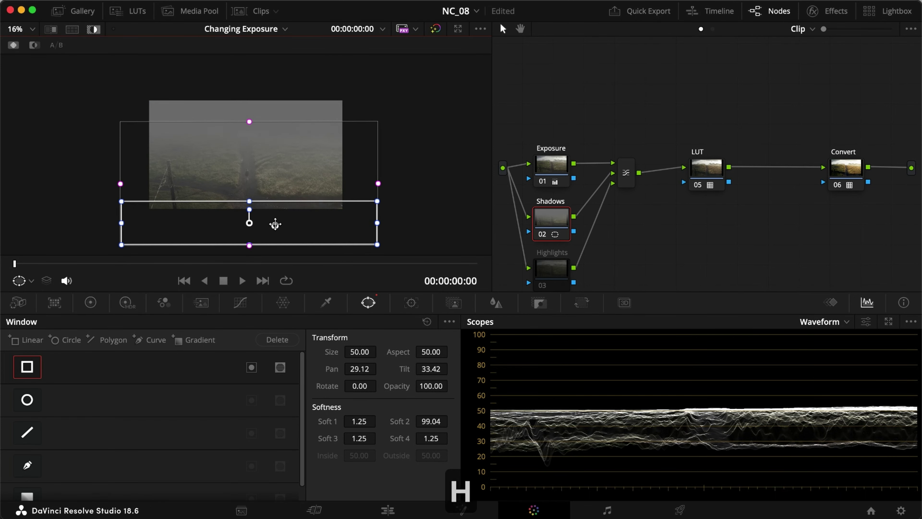
pyautogui.moveTo(274, 224); pyautogui.dragTo(270, 233)
pyautogui.moveTo(245, 130); pyautogui.dragTo(246, 103)
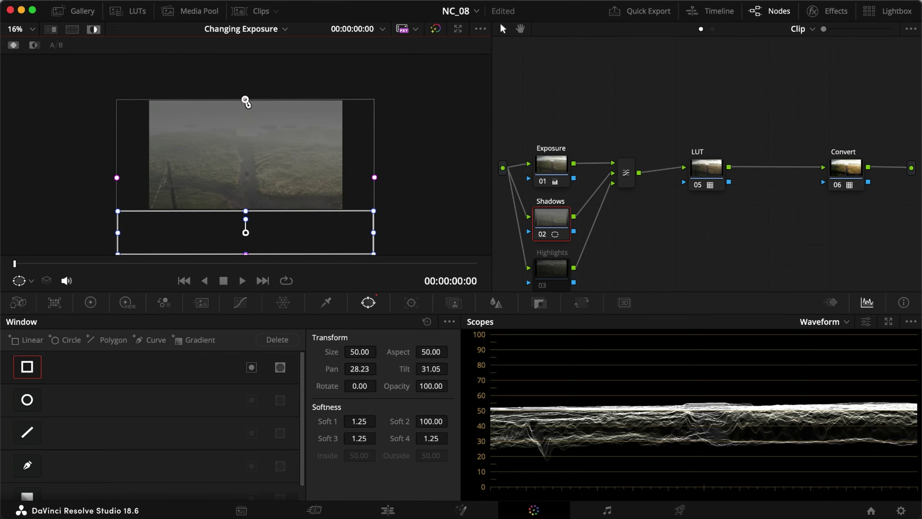
# Step: Limit the Shadows HSL qualifier to luminance below about 58.7
pyautogui.scroll(3, 226, 110)
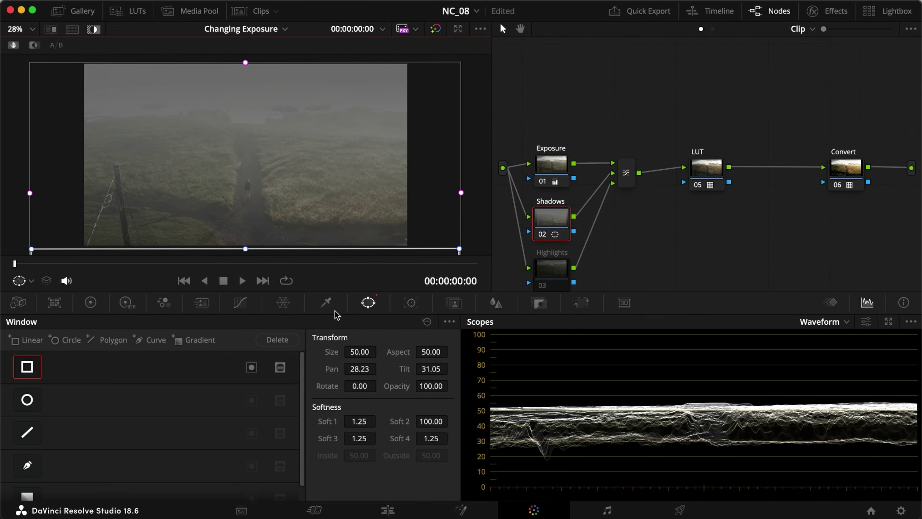
pyautogui.click(328, 303)
pyautogui.moveTo(327, 465); pyautogui.dragTo(194, 448)
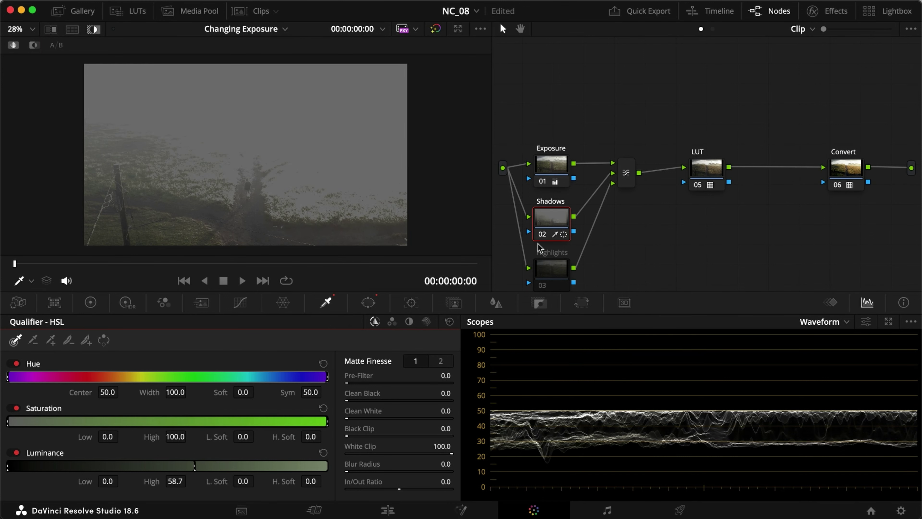
# Step: Set the Shadows qualifier's Luminance H. Soft to 15.2 and High to 62.1
pyautogui.moveTo(311, 481); pyautogui.dragTo(437, 465)
pyautogui.click(443, 361)
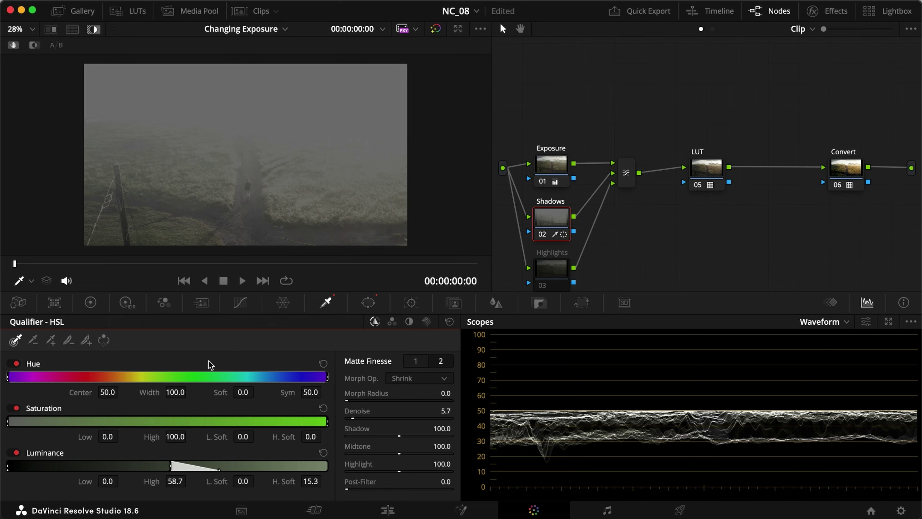
pyautogui.moveTo(171, 461); pyautogui.dragTo(181, 463)
pyautogui.hotkey('shift', 'h')
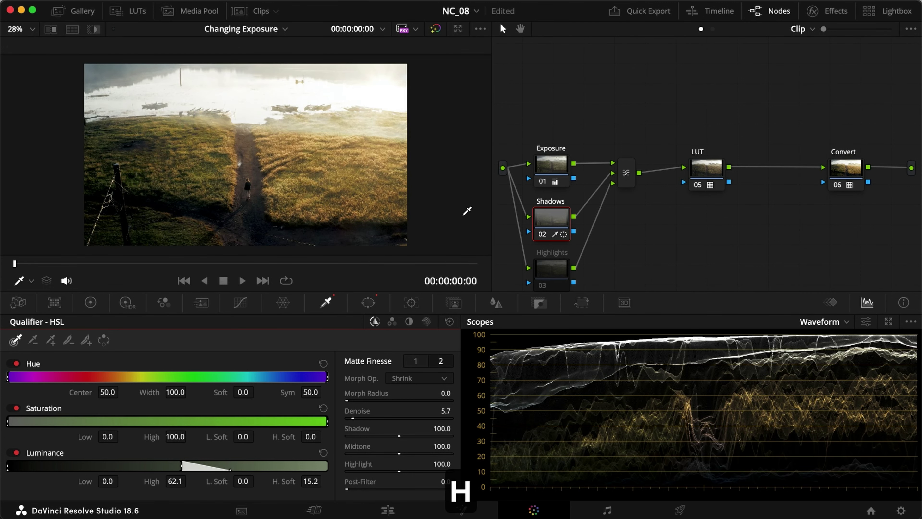
pyautogui.click(90, 306)
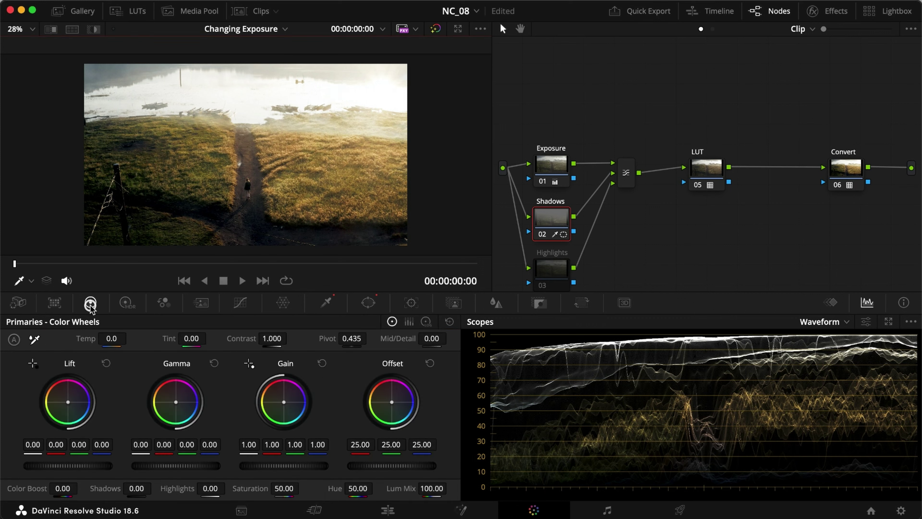
# Step: Lift the Shadows node's Shadows to 25.00 and compare it on and off full screen
pyautogui.moveTo(137, 488); pyautogui.dragTo(171, 487)
pyautogui.press('super+d')
pyautogui.press('super+d')
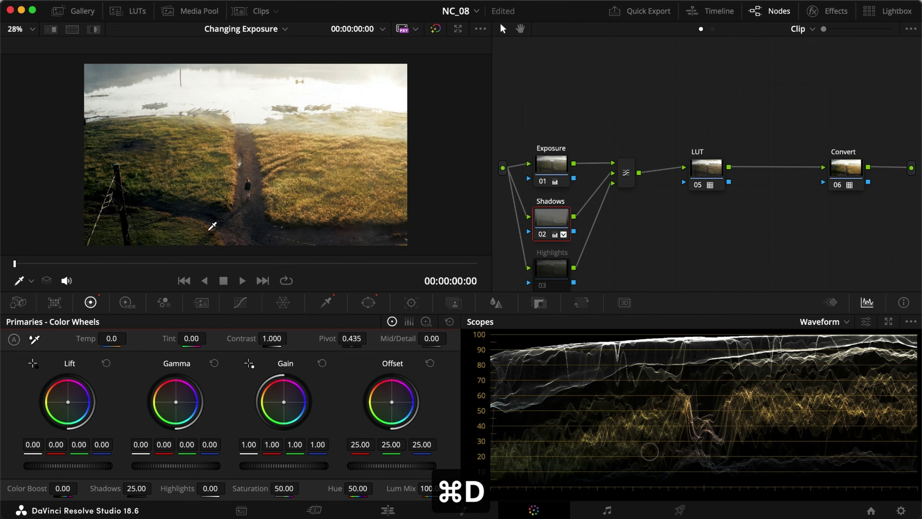
pyautogui.press('super+f')
pyautogui.press('super+d')
pyautogui.press('super+d')
pyautogui.press('super+f')
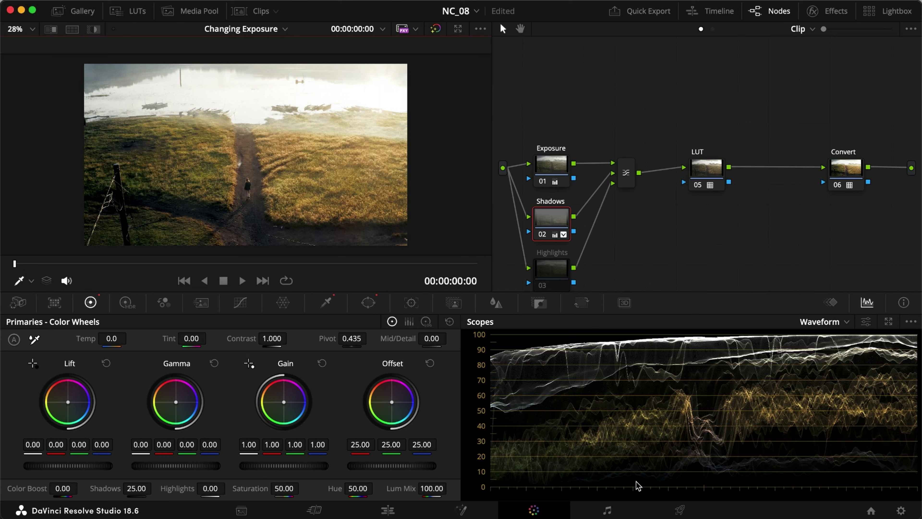
# Step: Check the grade at the clip's end, then open the window tracker in Frame mode
pyautogui.moveTo(221, 262); pyautogui.dragTo(631, 260)
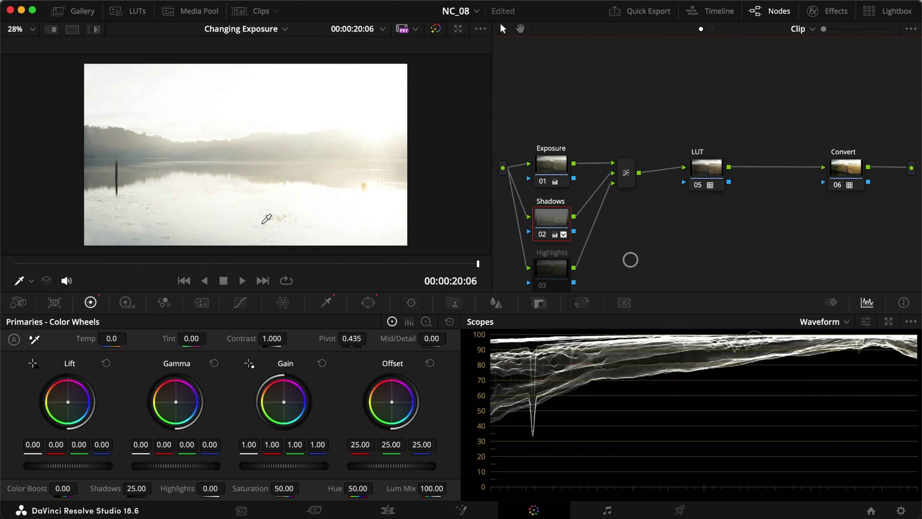
pyautogui.press('super+d')
pyautogui.click(2, 264)
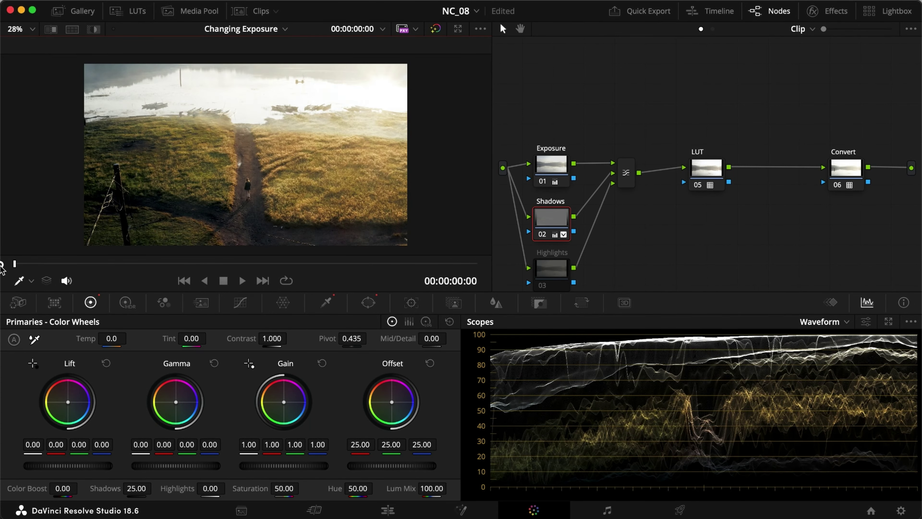
pyautogui.click(411, 301)
pyautogui.click(403, 342)
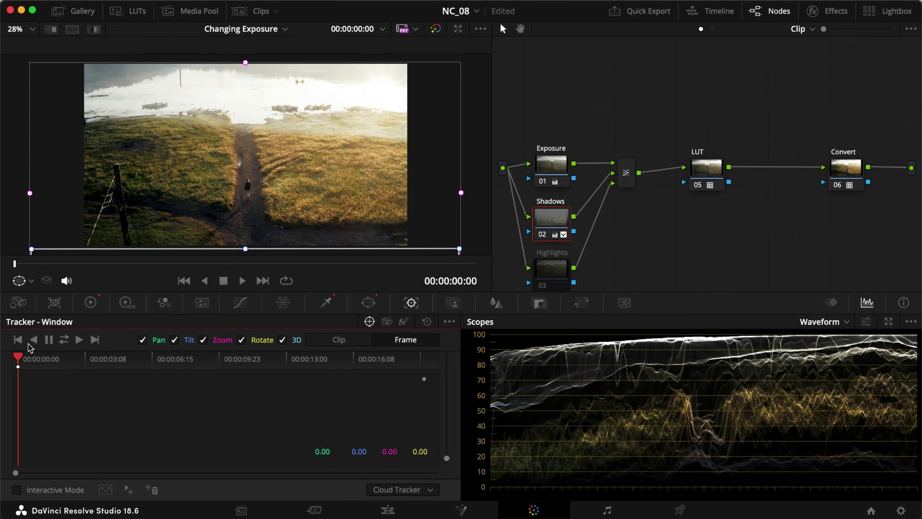
# Step: Keyframe the Shadows window progressively lower at about 7 and 11 seconds and later
pyautogui.scroll(-4, 184, 225)
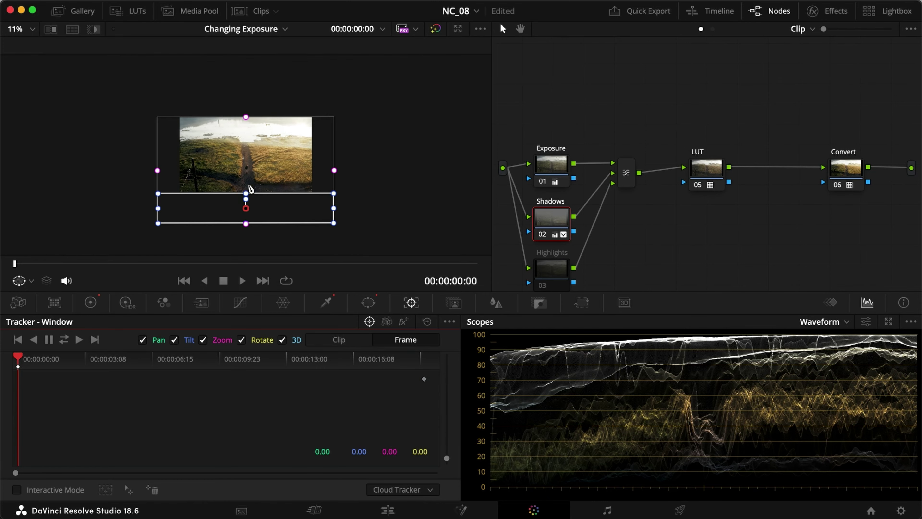
pyautogui.moveTo(134, 356); pyautogui.dragTo(163, 356)
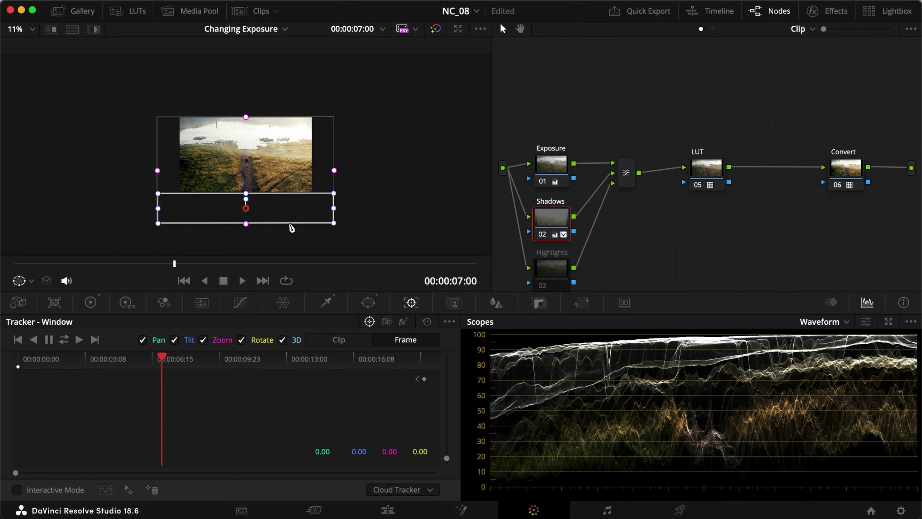
pyautogui.moveTo(291, 209); pyautogui.dragTo(289, 230)
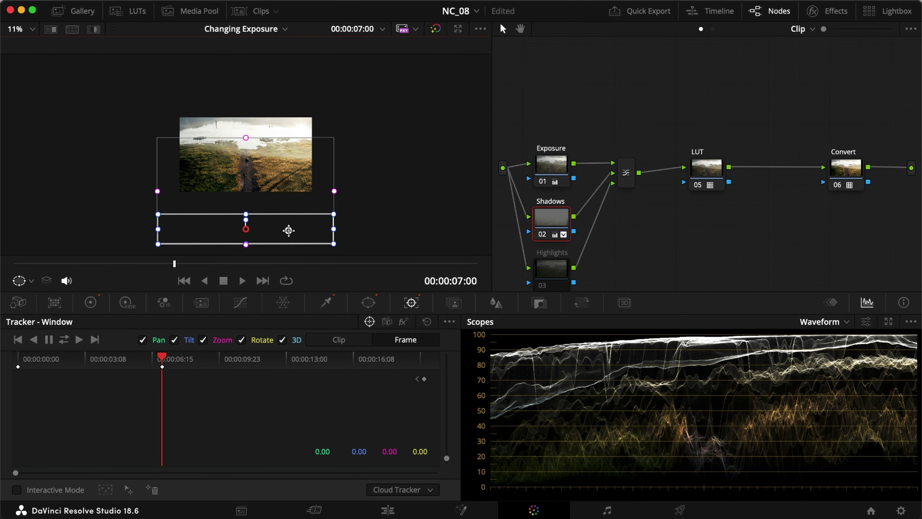
pyautogui.moveTo(244, 359); pyautogui.dragTo(262, 358)
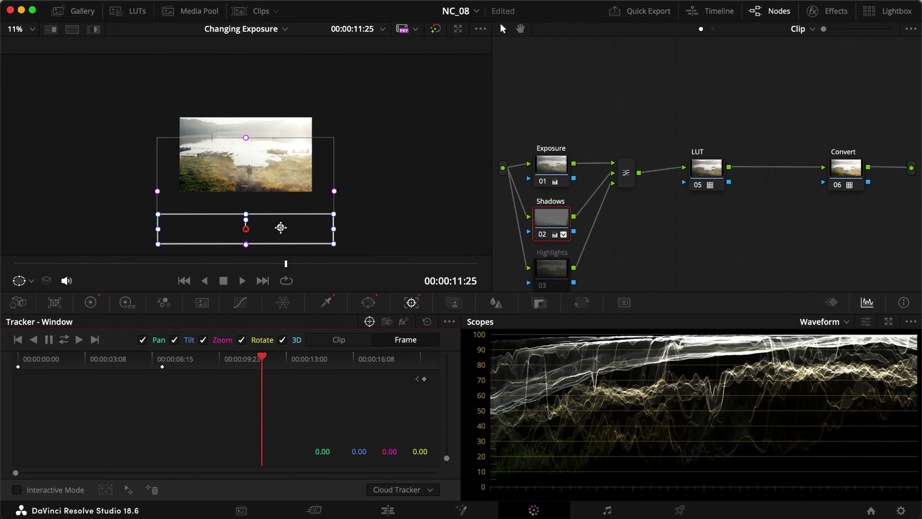
pyautogui.moveTo(282, 227); pyautogui.dragTo(281, 251)
pyautogui.moveTo(367, 358); pyautogui.dragTo(303, 358)
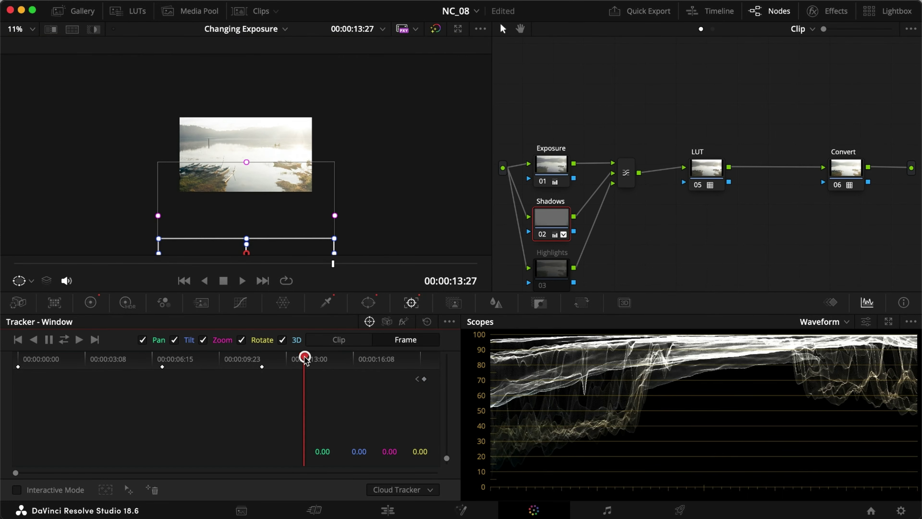
pyautogui.moveTo(295, 255); pyautogui.dragTo(291, 274)
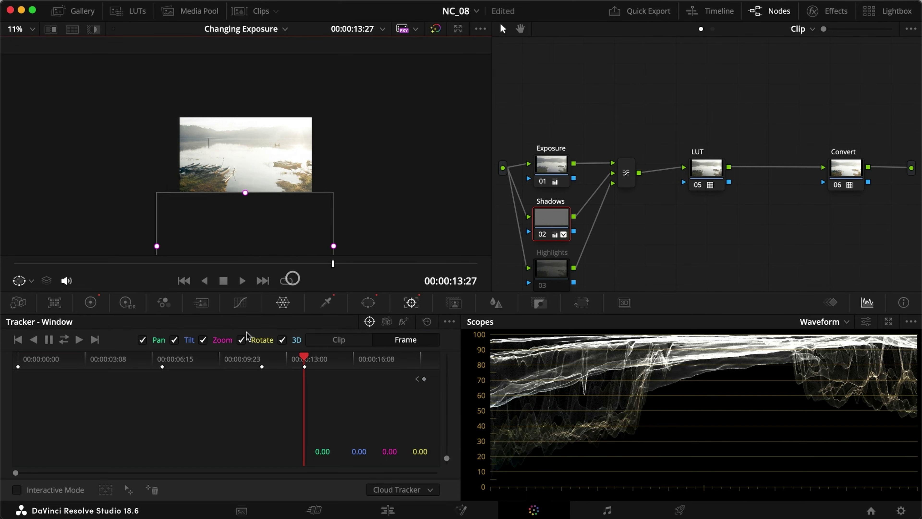
# Step: Play the clip comparing the Shadows node on and off, then save the project
pyautogui.press('Home')
pyautogui.press('space')
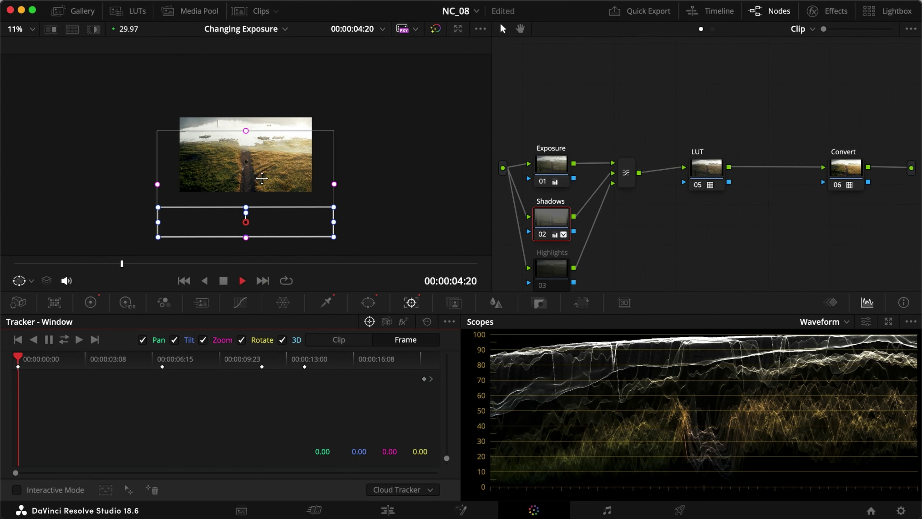
pyautogui.press('space')
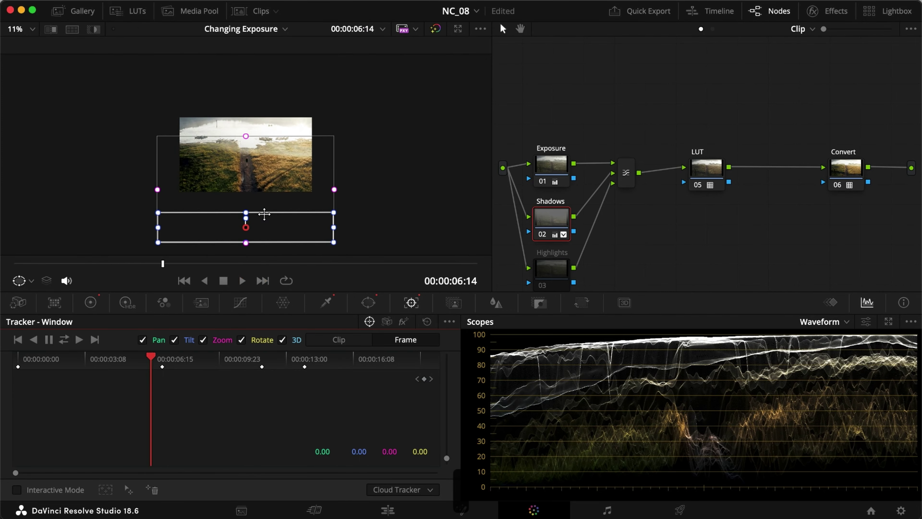
pyautogui.press('super+d')
pyautogui.press('super+d')
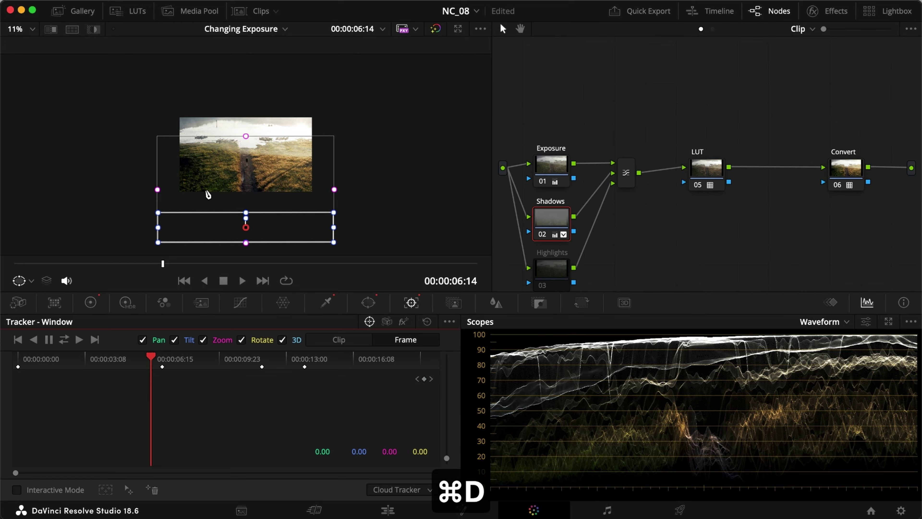
pyautogui.press('space')
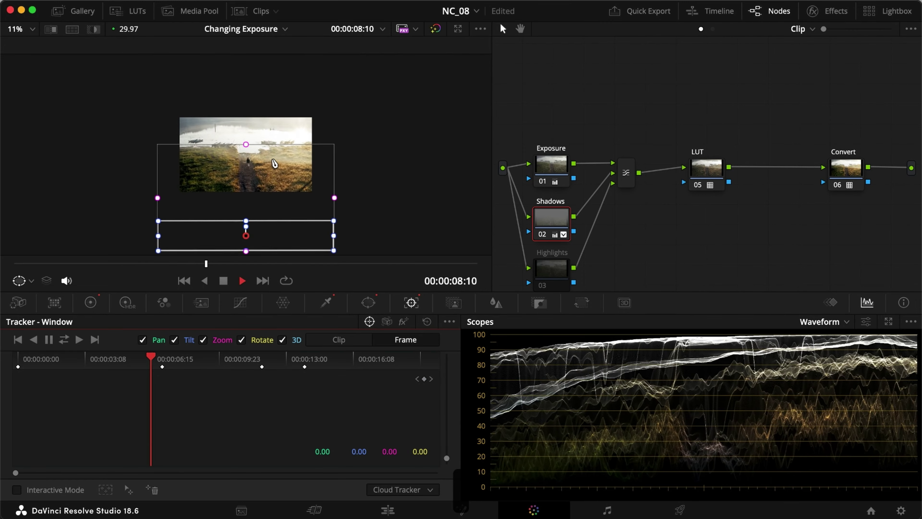
pyautogui.press('space')
pyautogui.press('super+d')
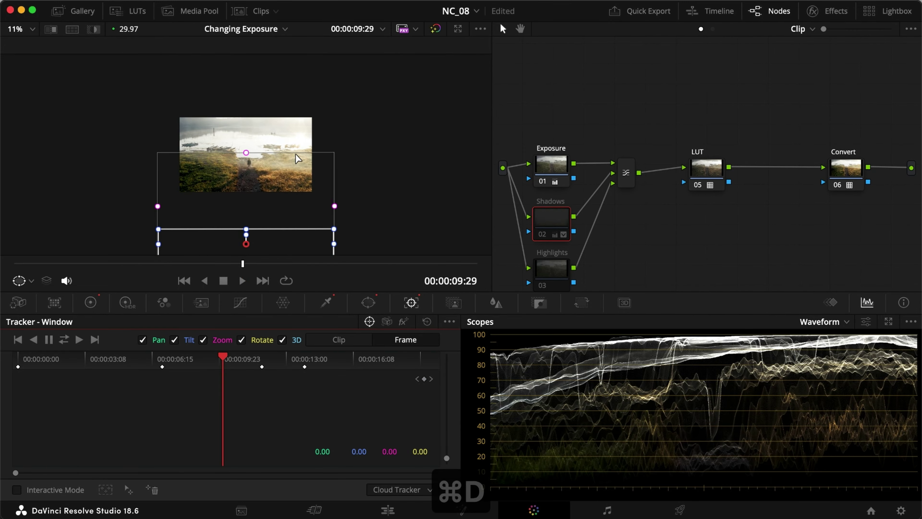
pyautogui.press('super+d')
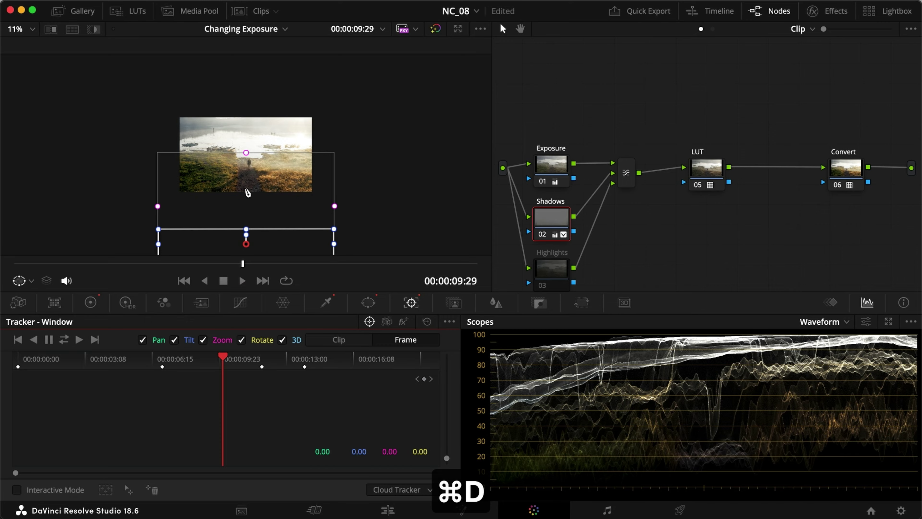
pyautogui.press('space')
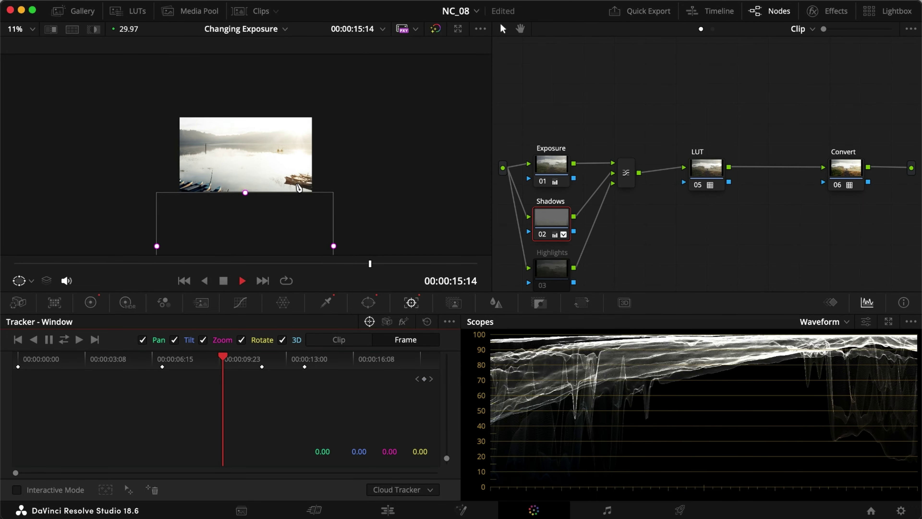
pyautogui.press('super+s')
pyautogui.press('super+f')
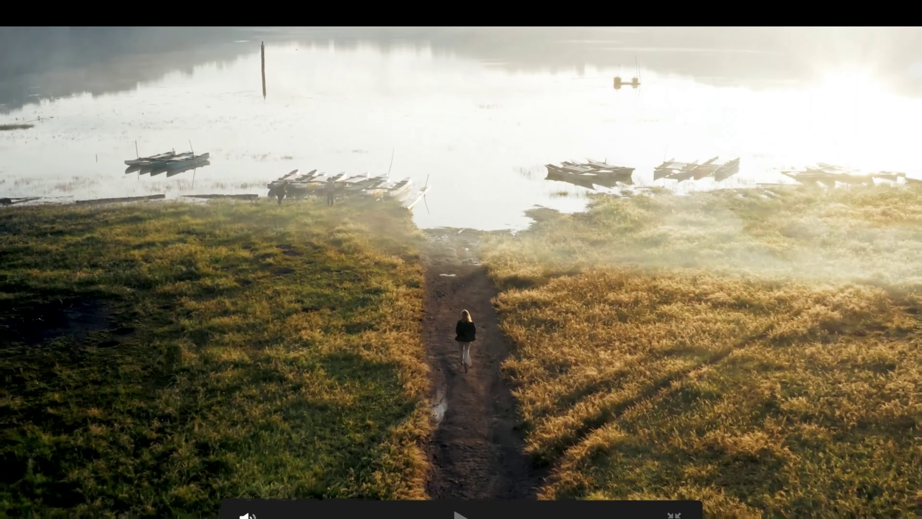
# Step: Compare the graded and ungraded clip full screen, then exit full-screen view
pyautogui.press('super+d')
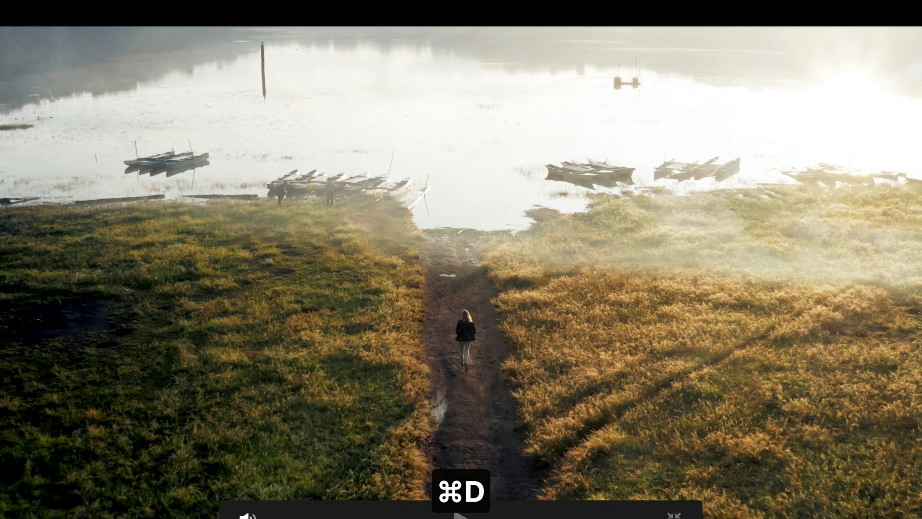
pyautogui.press('super+d')
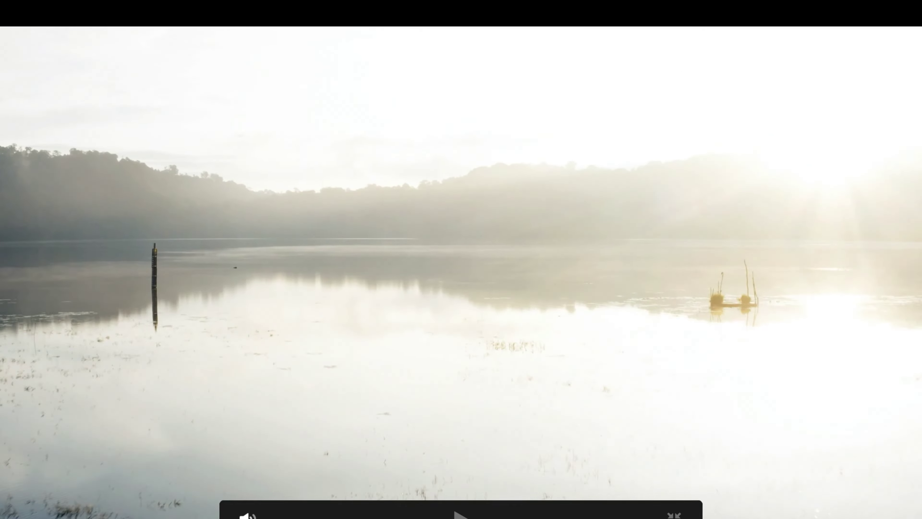
pyautogui.press('super+d')
pyautogui.press('super+b')
pyautogui.press('super+d')
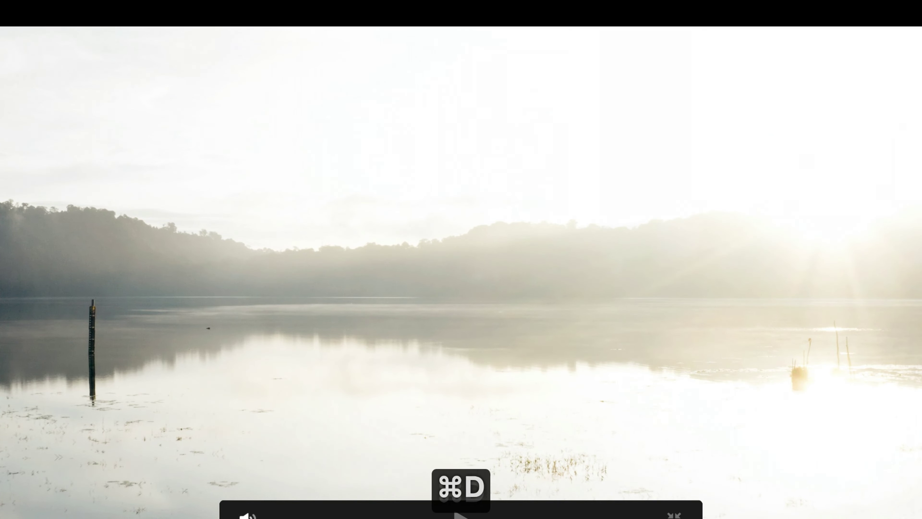
pyautogui.press('Escape')
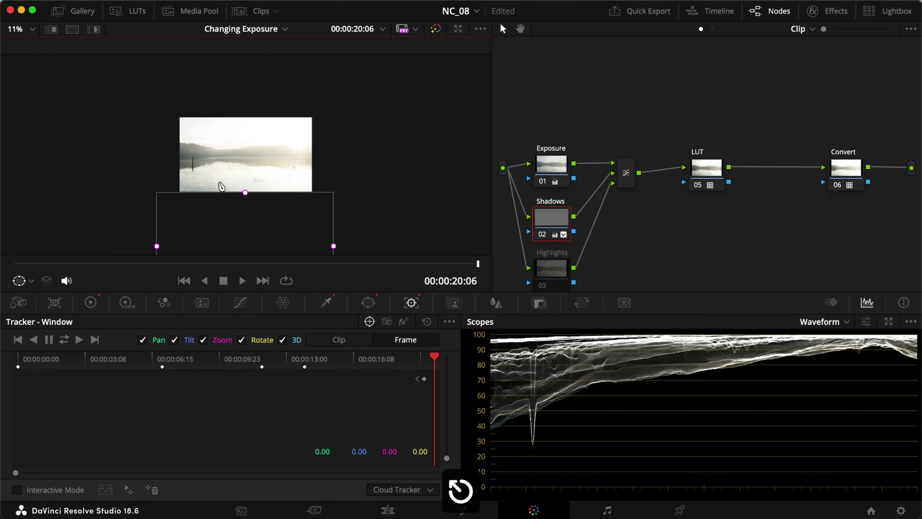
# Step: Select the Highlights node and enable it
pyautogui.moveTo(551, 268); pyautogui.dragTo(554, 274)
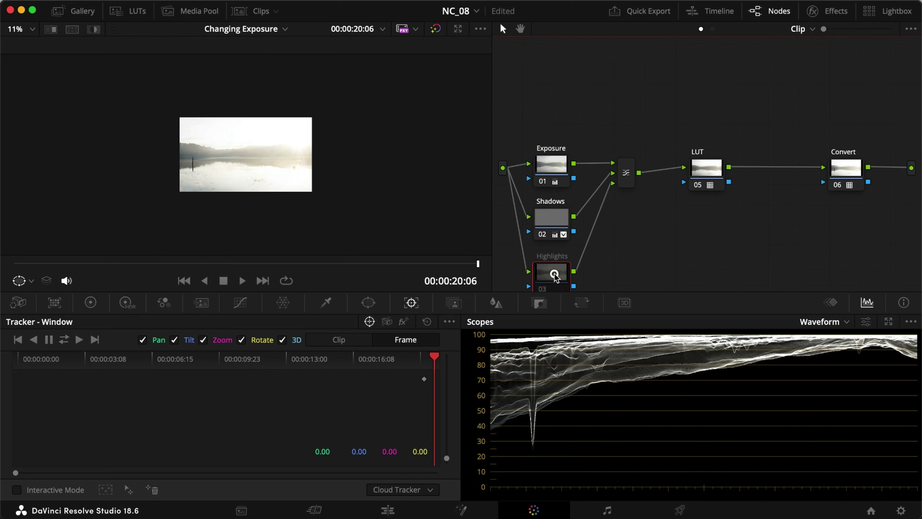
pyautogui.press('super+d')
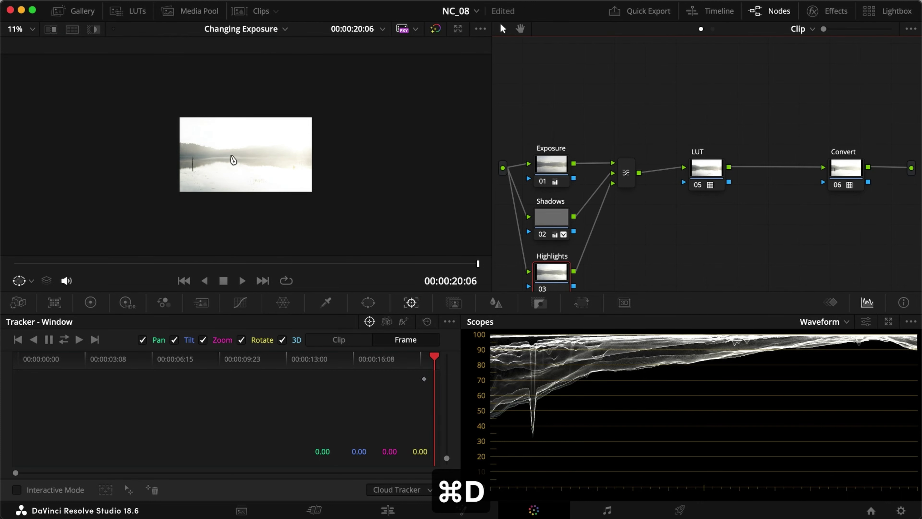
pyautogui.scroll(3, 242, 169)
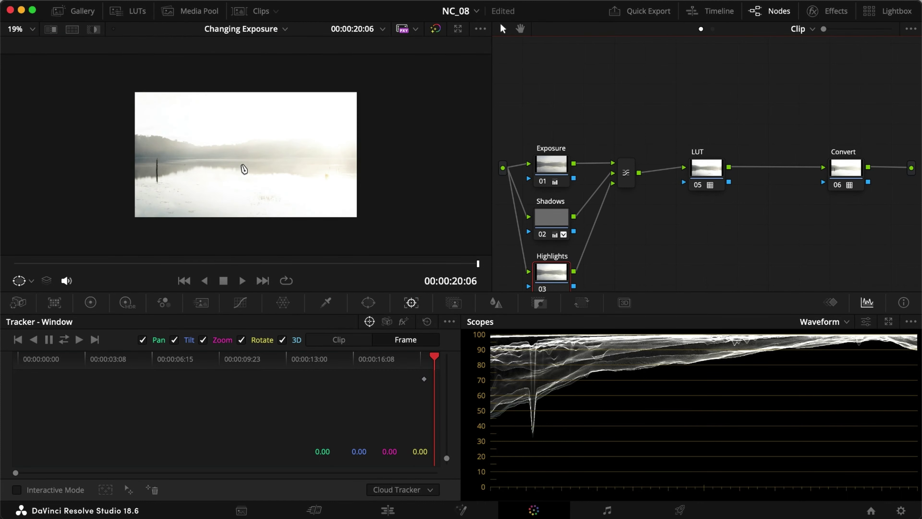
# Step: Add a Linear rectangle window to the Highlights node and place it over the sky
pyautogui.click(380, 303)
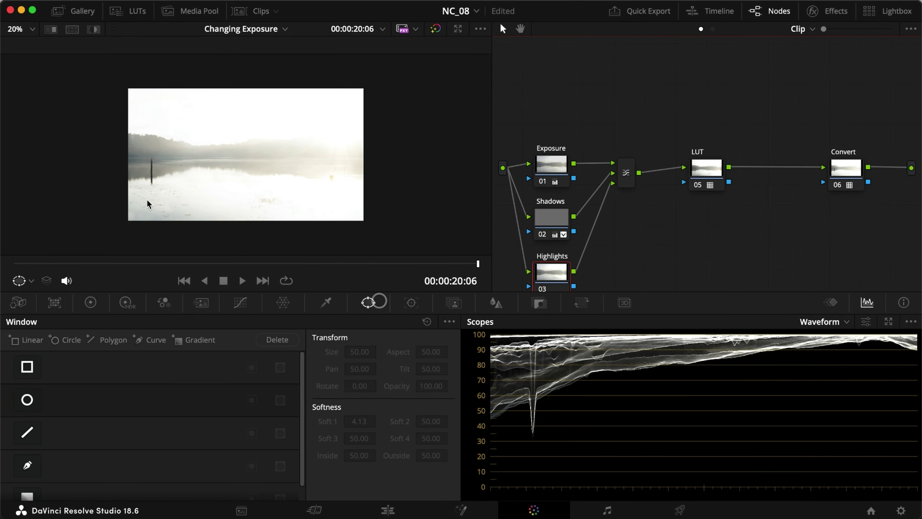
pyautogui.click(27, 367)
pyautogui.moveTo(255, 153); pyautogui.dragTo(407, 66)
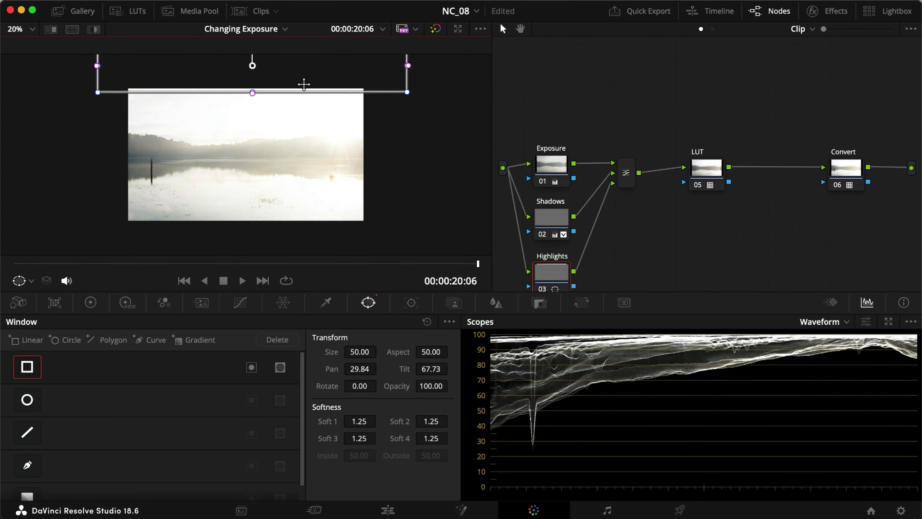
pyautogui.moveTo(319, 75); pyautogui.dragTo(315, 107)
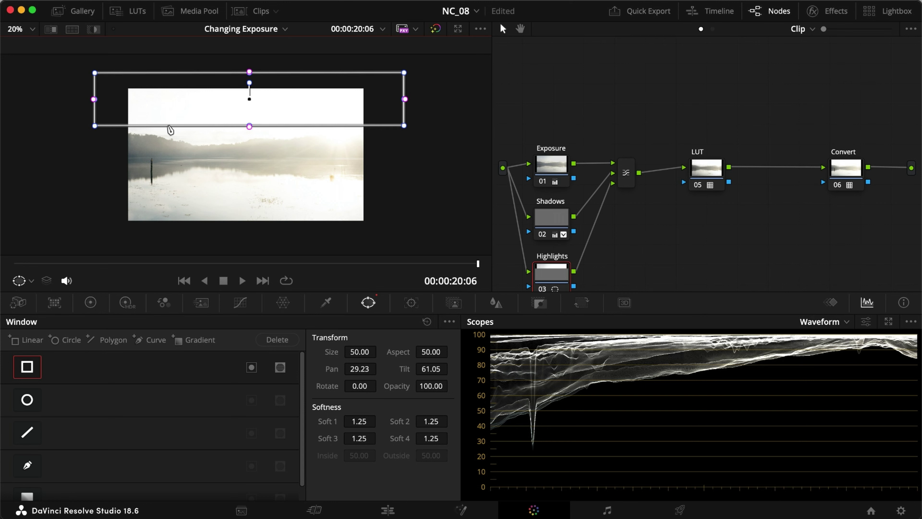
pyautogui.hotkey('shift', 'h')
# Step: Soften the window's lower edge to 56.18 and slant it to follow the horizon
pyautogui.moveTo(251, 124); pyautogui.dragTo(250, 153)
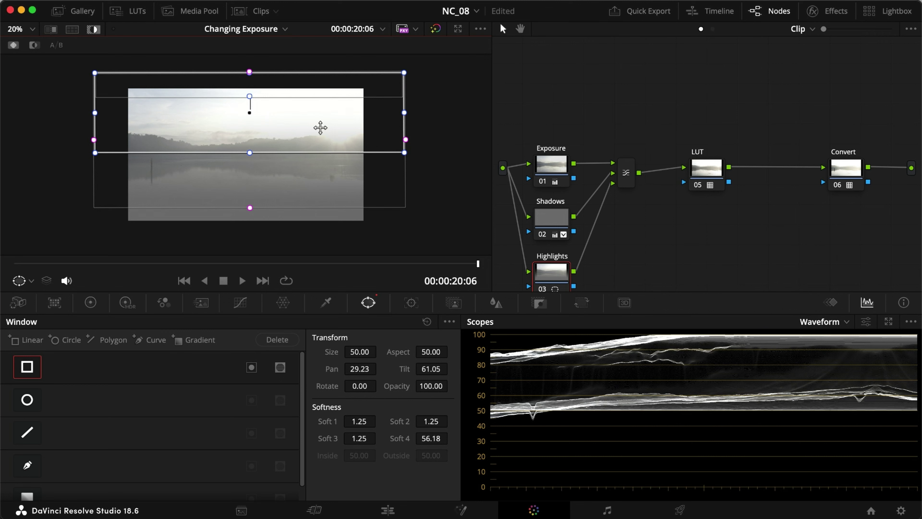
pyautogui.hotkey('shift', 'h')
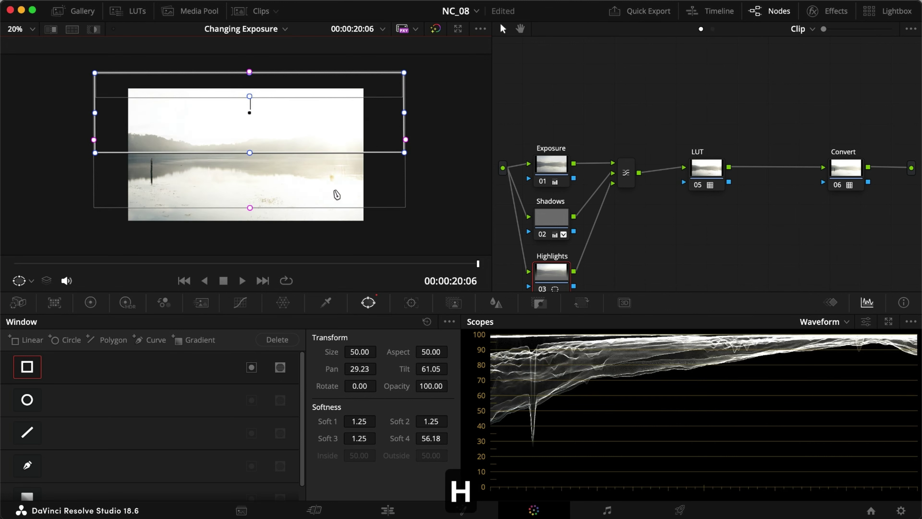
pyautogui.moveTo(403, 153); pyautogui.dragTo(405, 193)
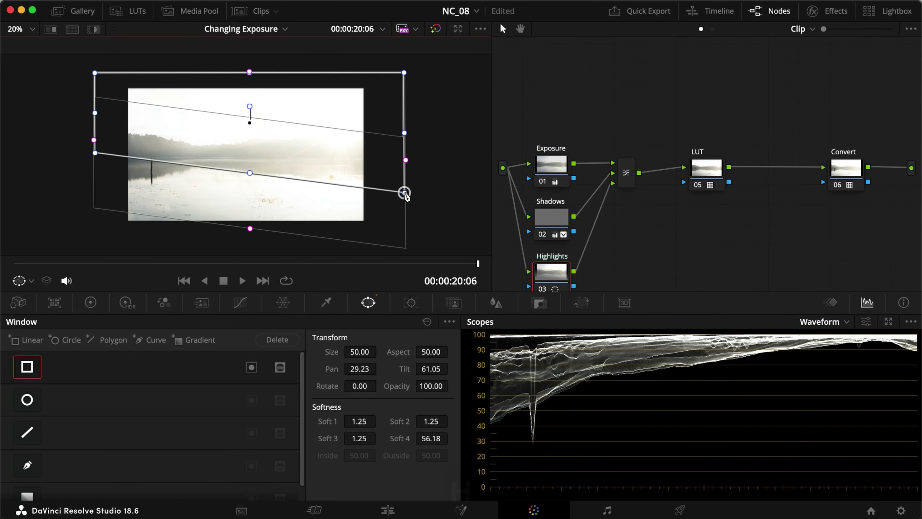
pyautogui.hotkey('shift', 'h')
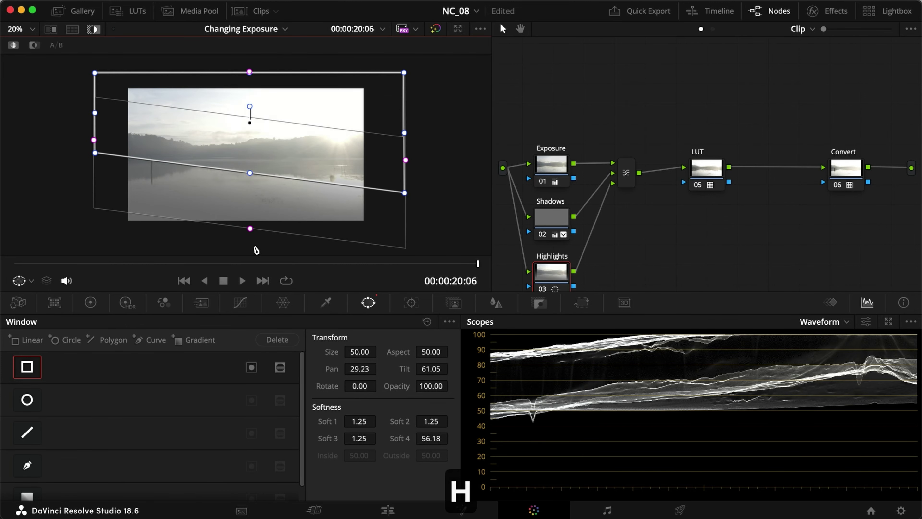
pyautogui.click(323, 303)
# Step: Qualify the Highlights node on luminance only, from 69 to 100, with L. Soft 8.3 and Blur Radius 6.8
pyautogui.click(13, 469)
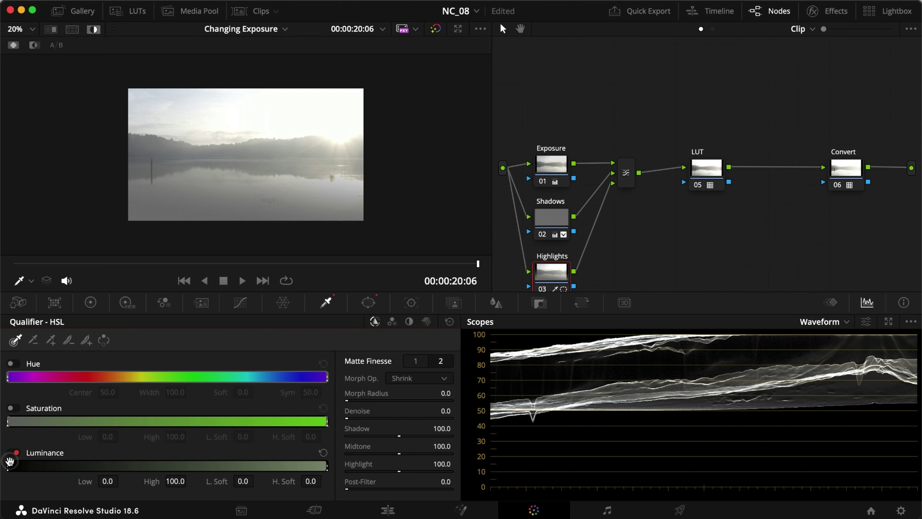
pyautogui.moveTo(8, 464); pyautogui.dragTo(50, 463)
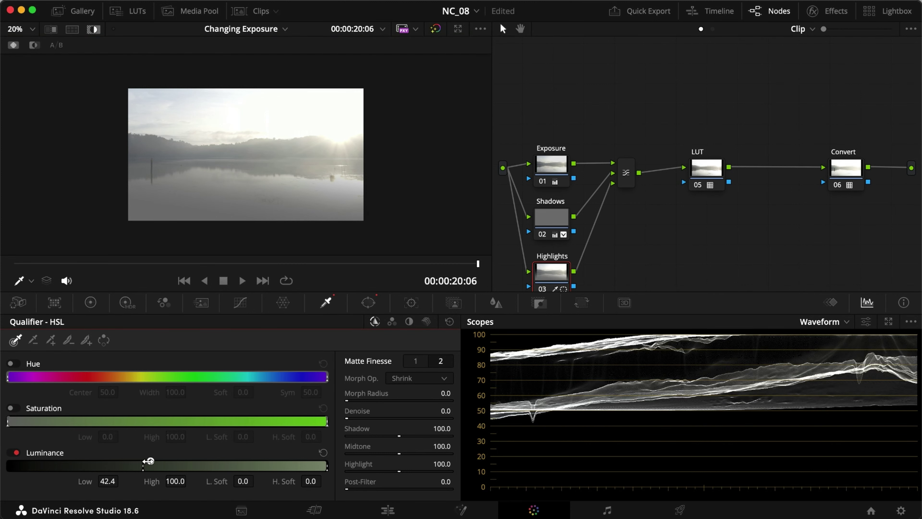
pyautogui.moveTo(186, 460); pyautogui.dragTo(291, 480)
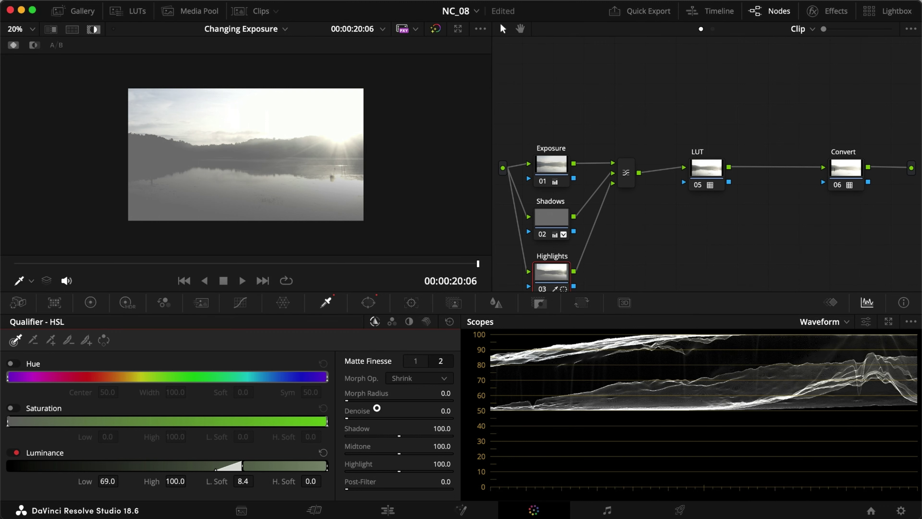
pyautogui.click(415, 360)
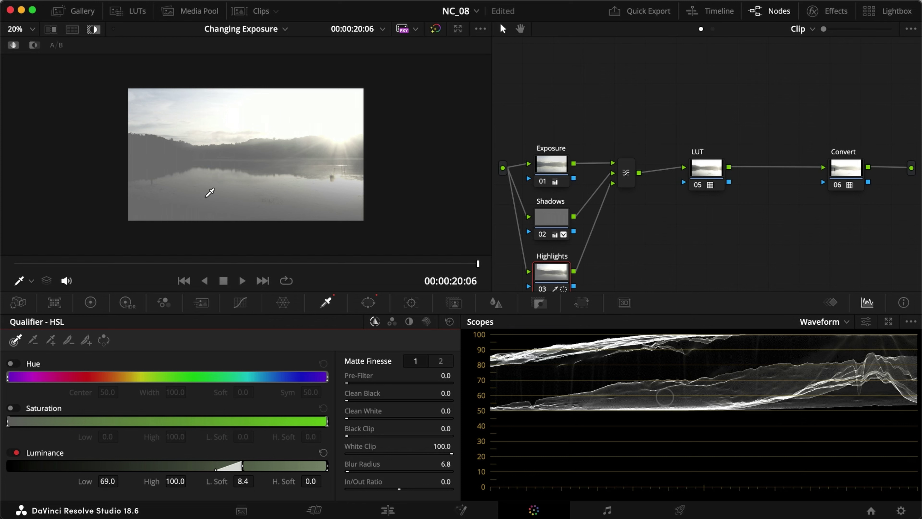
pyautogui.hotkey('shift', 'h')
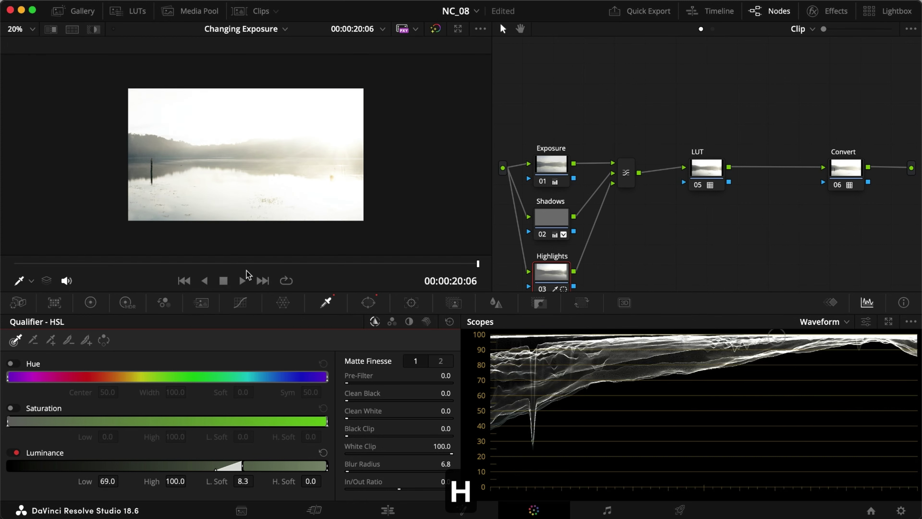
pyautogui.click(91, 302)
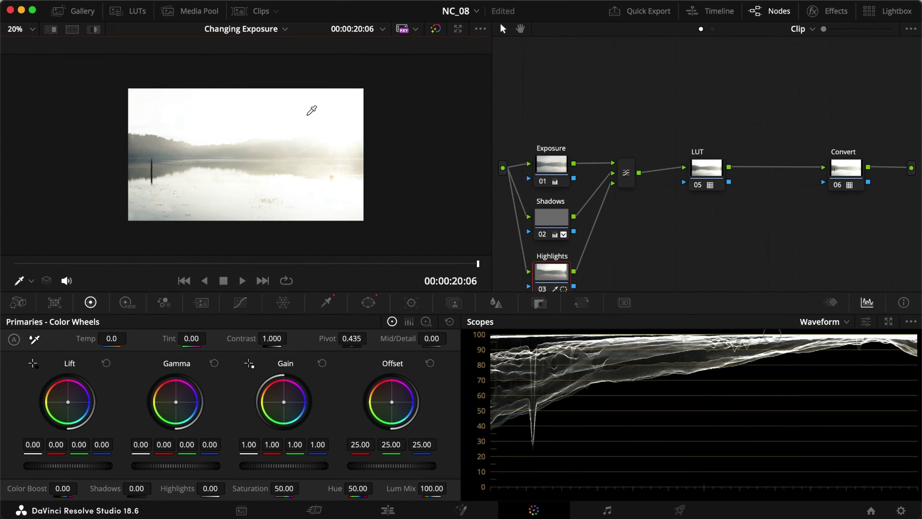
# Step: Darken the Highlights node with Offset 15.90 and Highlights pulled down, comparing before and after
pyautogui.moveTo(411, 471); pyautogui.dragTo(164, 447)
pyautogui.moveTo(210, 489); pyautogui.dragTo(229, 487)
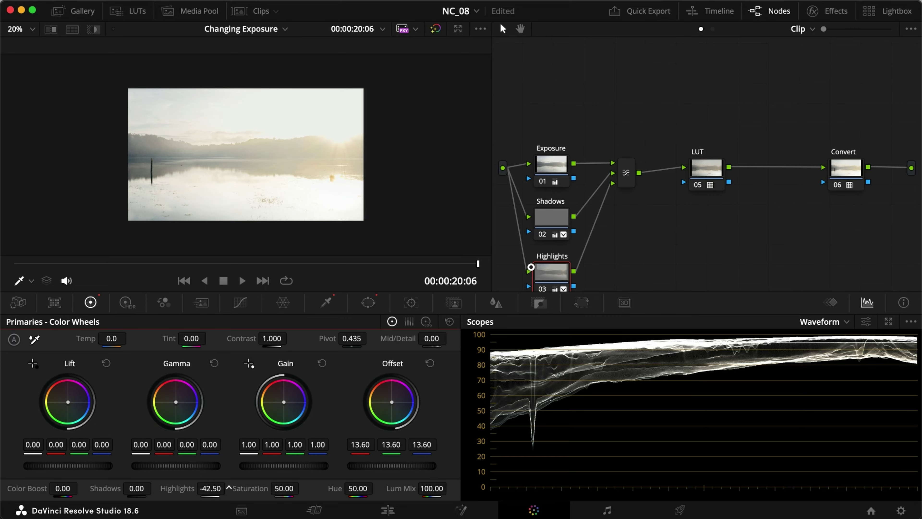
pyautogui.press('super+d')
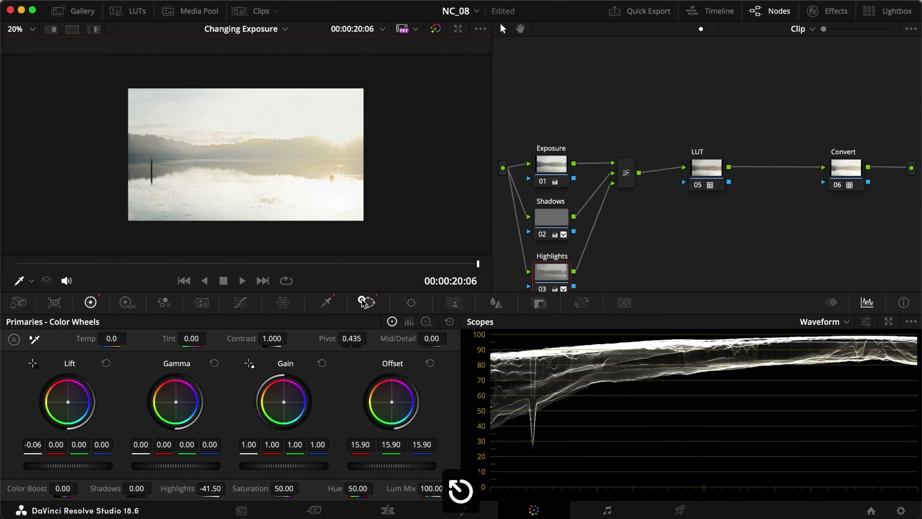
# Step: Reshape the Highlights window to cover the upper frame and compare the grade full screen
pyautogui.click(363, 302)
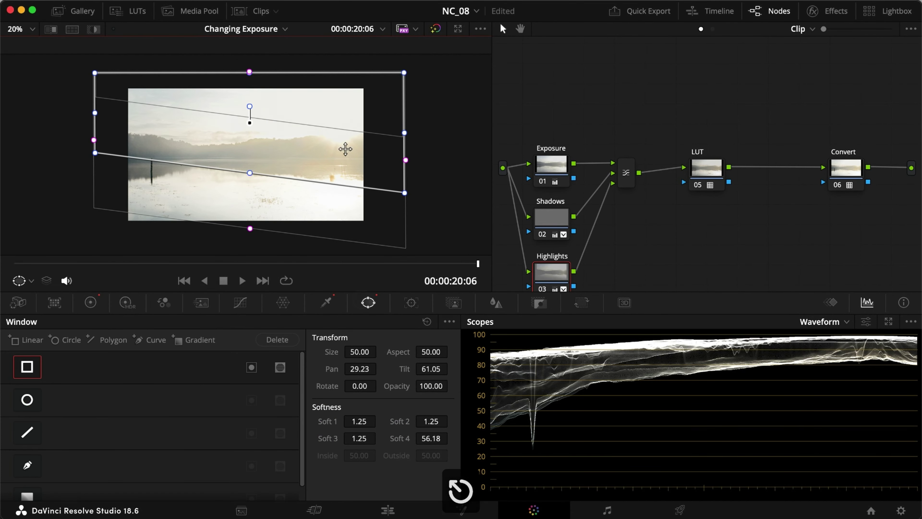
pyautogui.moveTo(250, 181); pyautogui.dragTo(249, 191)
pyautogui.press('super+f')
pyautogui.press('super+d')
pyautogui.press('Escape')
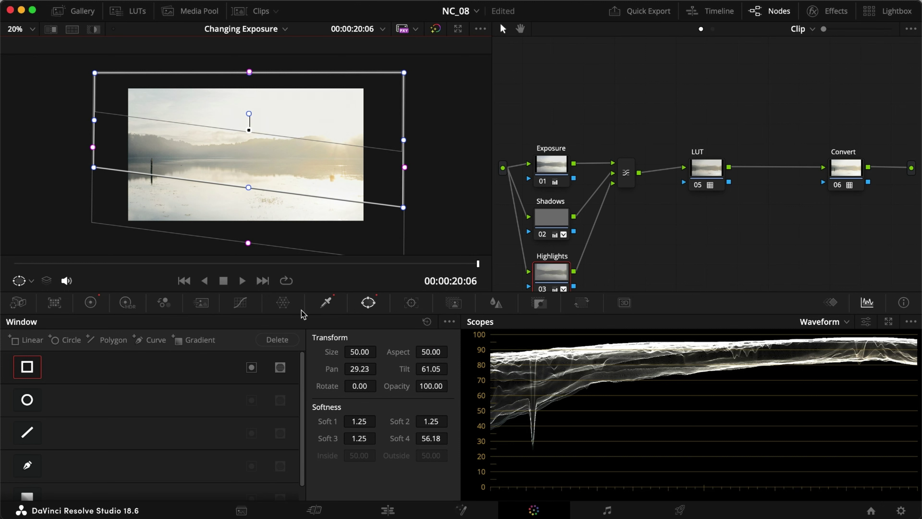
# Step: Settle Gain at 0.99 and Highlights at -49.50, compare full screen, and save the project
pyautogui.click(90, 302)
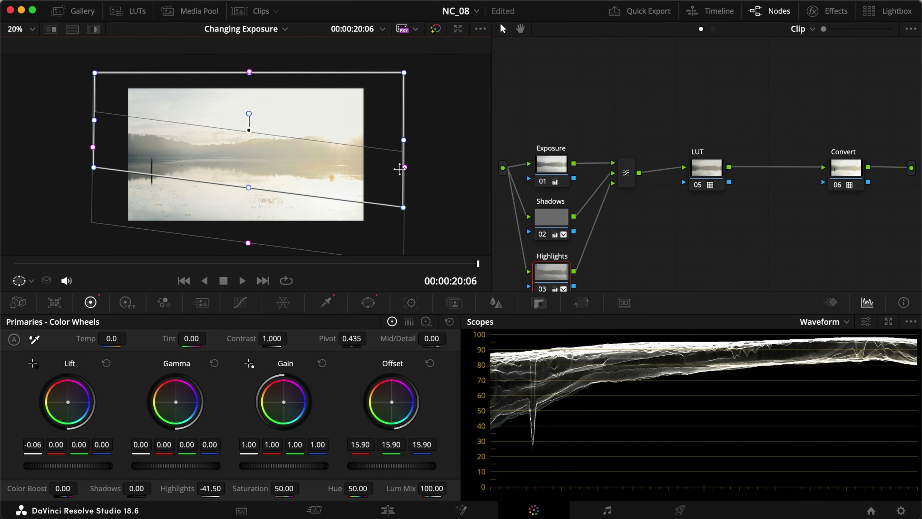
pyautogui.moveTo(242, 446); pyautogui.dragTo(237, 445)
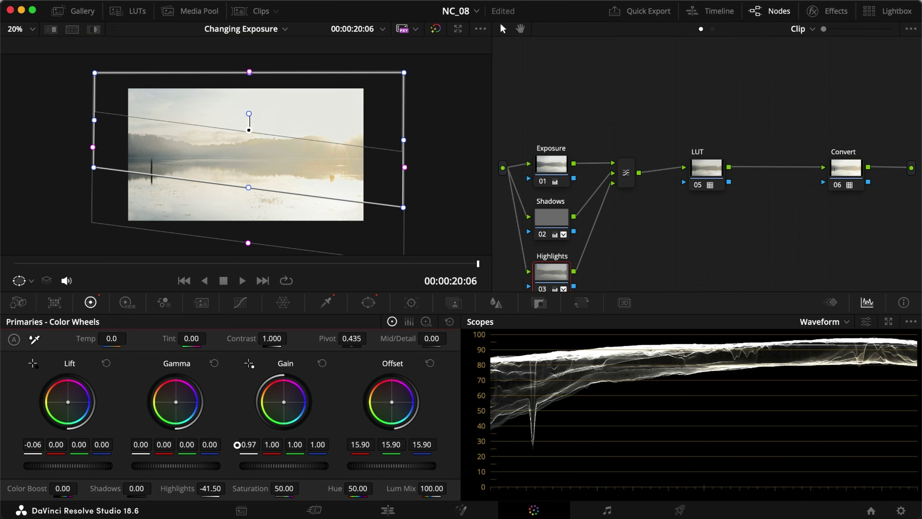
pyautogui.moveTo(172, 485)
pyautogui.mouseDown()
pyautogui.moveTo(152, 471)
pyautogui.moveTo(162, 471)
pyautogui.mouseUp()
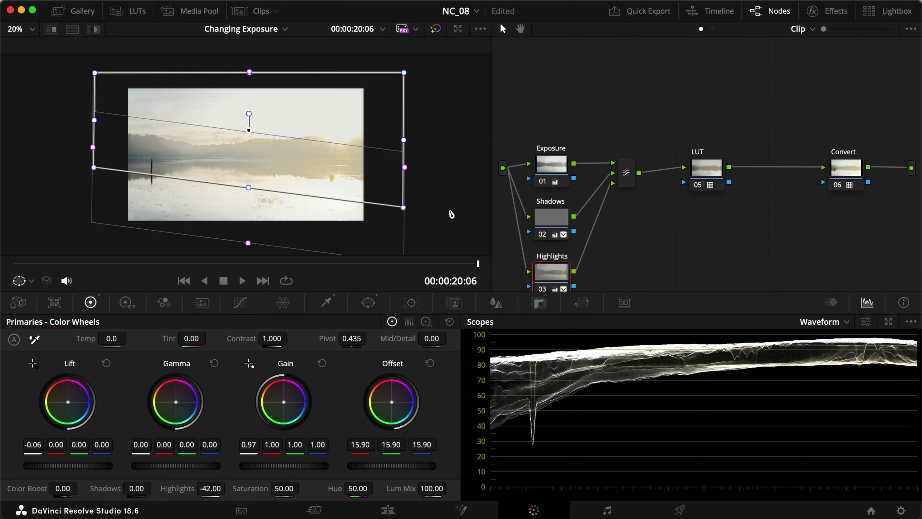
pyautogui.moveTo(248, 446); pyautogui.dragTo(253, 445)
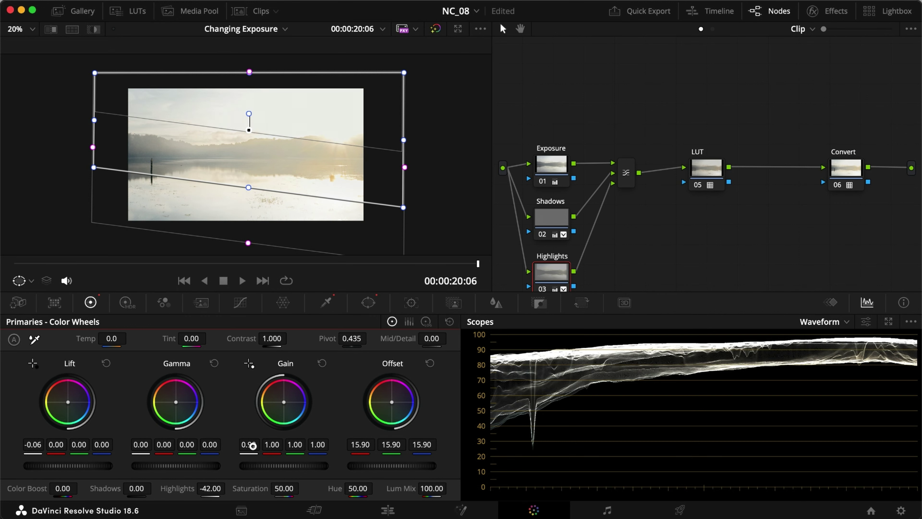
pyautogui.moveTo(207, 483); pyautogui.dragTo(196, 483)
pyautogui.press('super+f')
pyautogui.press('super+d')
pyautogui.press('super+d')
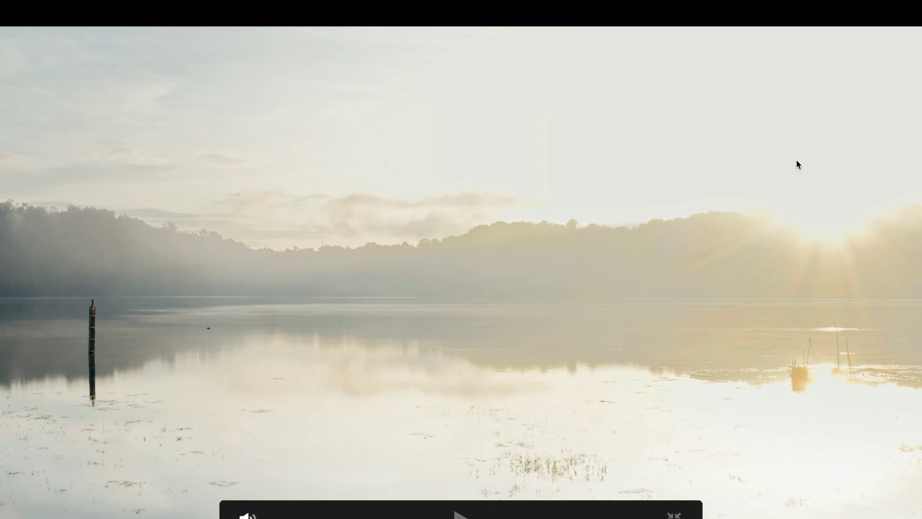
pyautogui.press('Escape')
pyautogui.press('super+s')
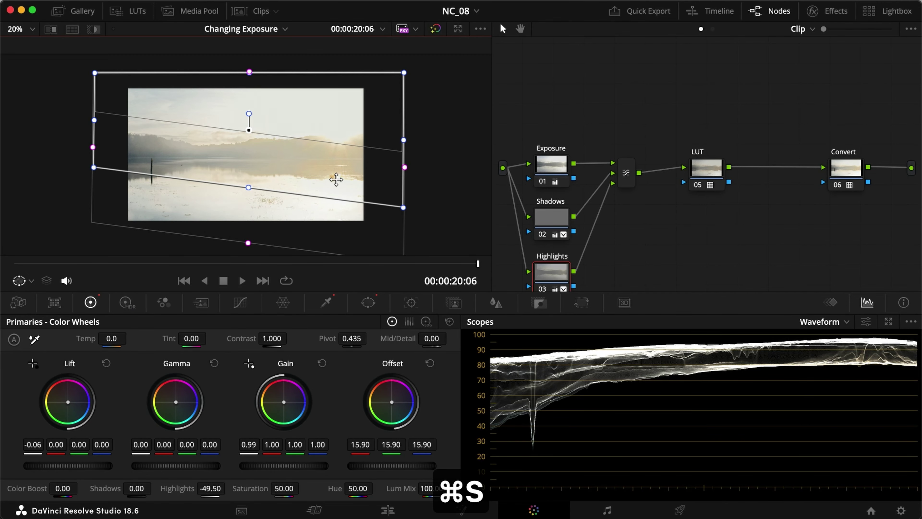
pyautogui.scroll(-2, 347, 223)
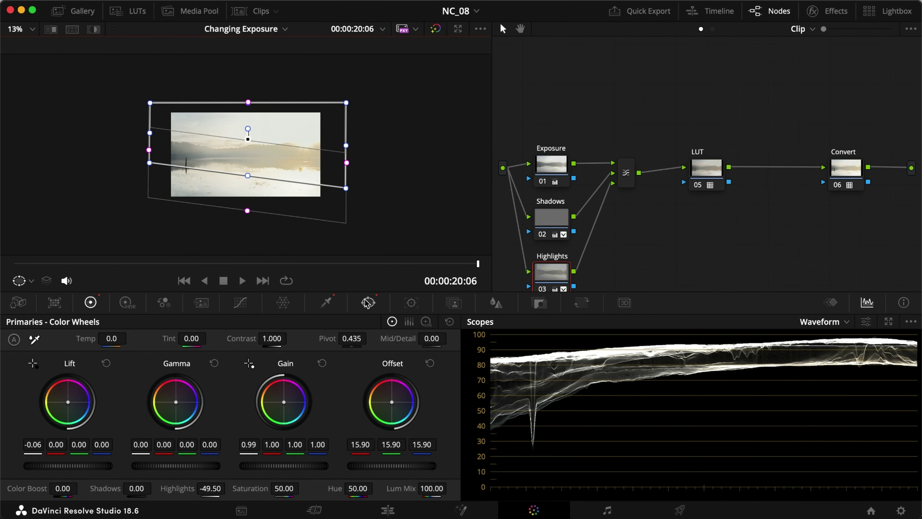
# Step: In the window tracker's Frame mode, raise the window at 14:27 to follow the horizon
pyautogui.click(368, 303)
pyautogui.click(411, 302)
pyautogui.click(408, 341)
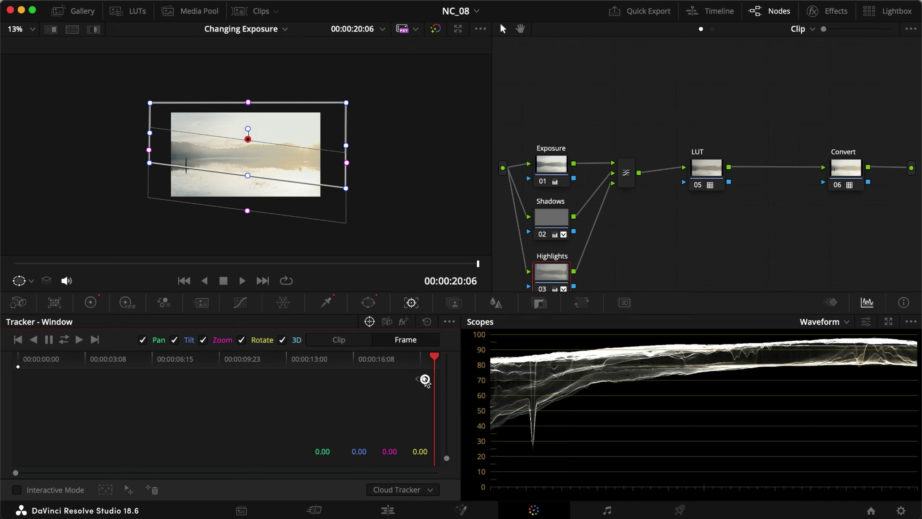
pyautogui.moveTo(402, 365); pyautogui.dragTo(323, 358)
pyautogui.moveTo(304, 132); pyautogui.dragTo(305, 99)
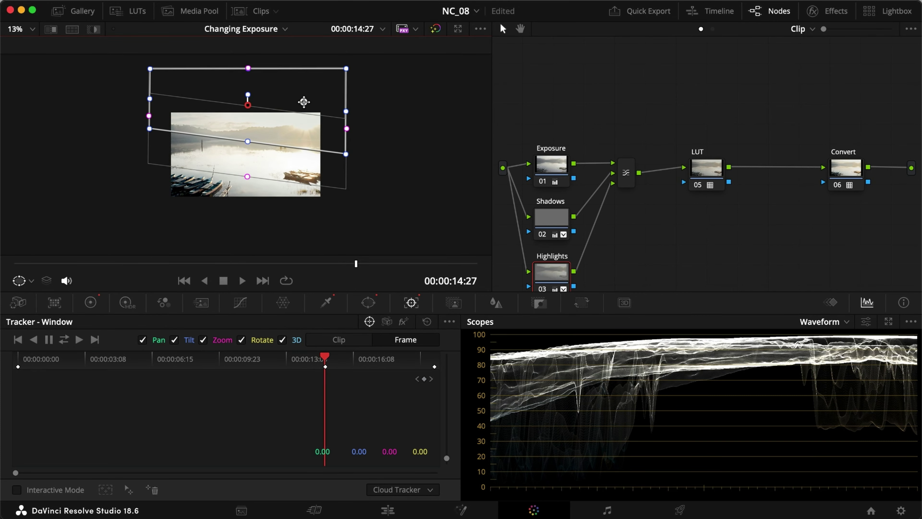
# Step: Add window keyframes at 10:14 and 05:17, moving it up with the horizon and frame top
pyautogui.click(246, 356)
pyautogui.moveTo(245, 356); pyautogui.dragTo(233, 356)
pyautogui.moveTo(272, 138); pyautogui.dragTo(277, 106)
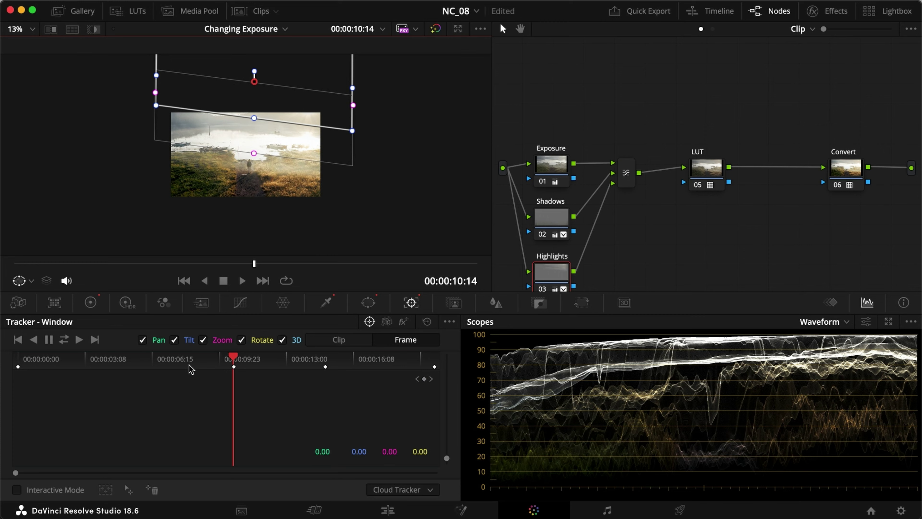
pyautogui.click(179, 358)
pyautogui.click(132, 356)
pyautogui.moveTo(296, 129); pyautogui.dragTo(302, 50)
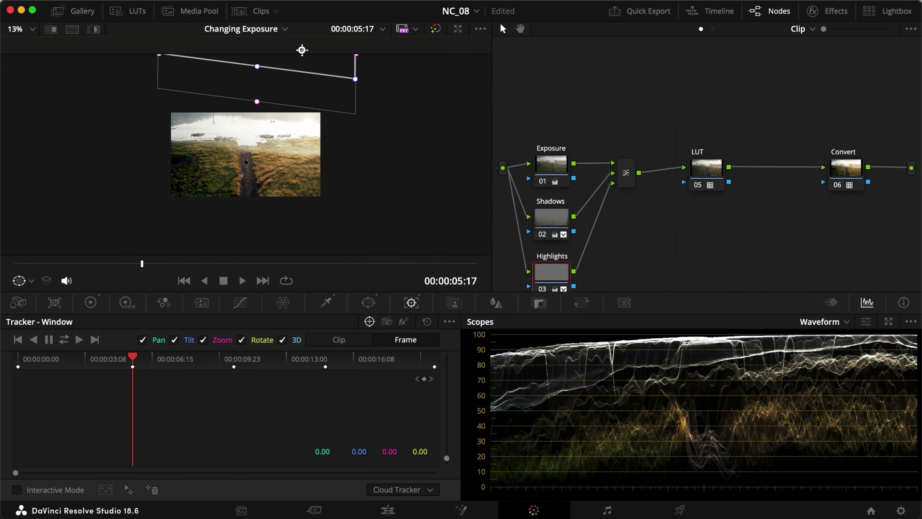
# Step: Play the clip back from the start to check the window follows the shot
pyautogui.click(17, 365)
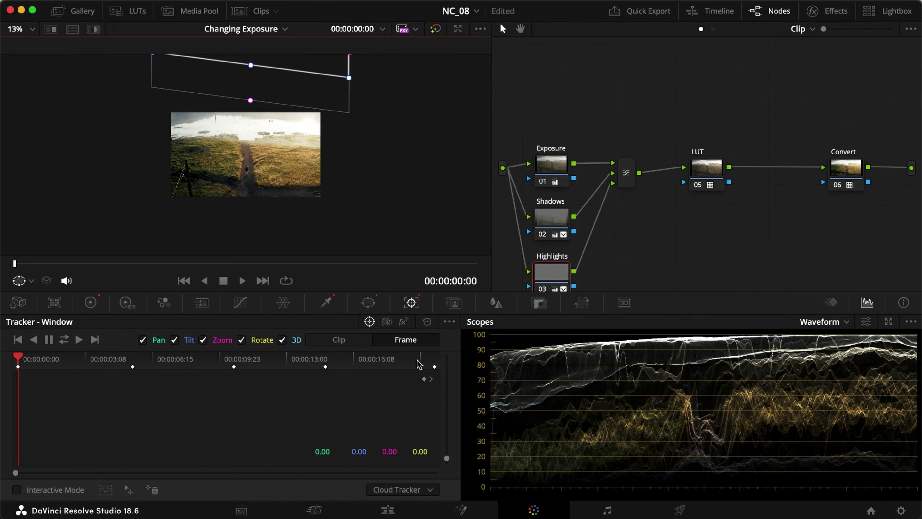
pyautogui.click(431, 378)
pyautogui.press('space')
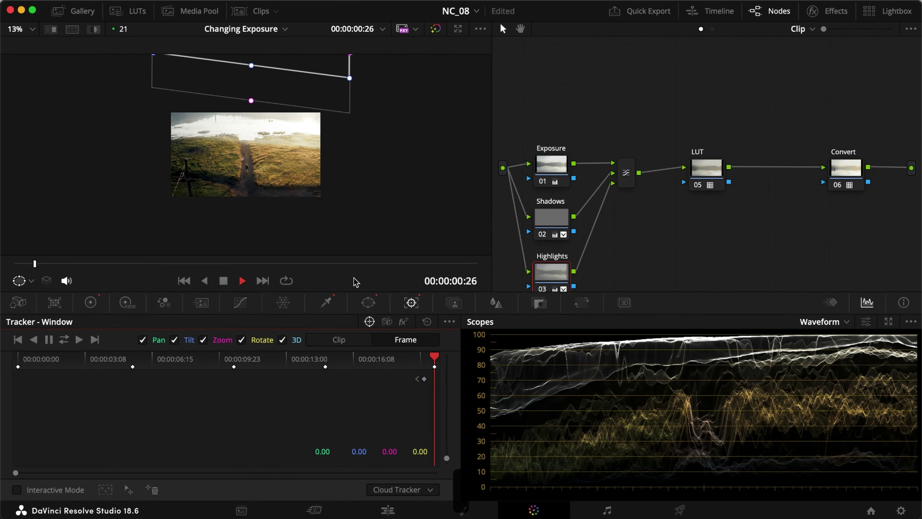
pyautogui.moveTo(154, 262); pyautogui.dragTo(507, 266)
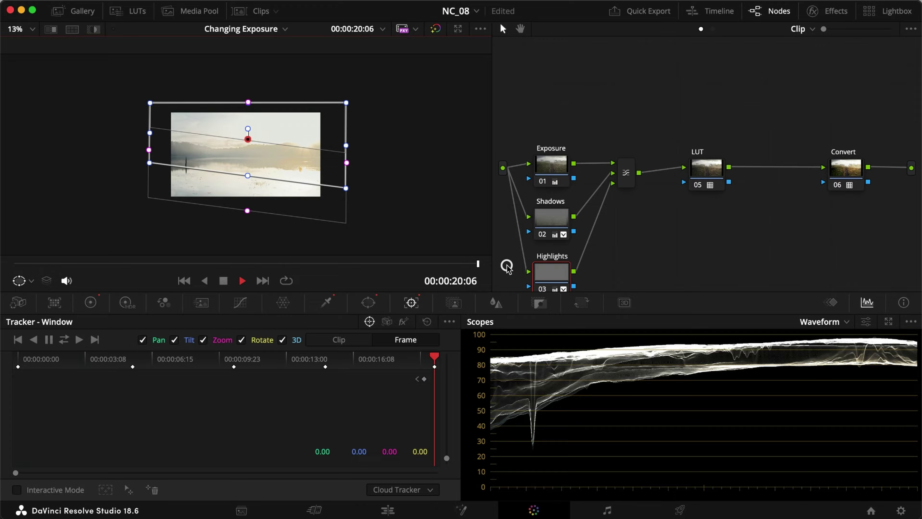
pyautogui.press('super+f')
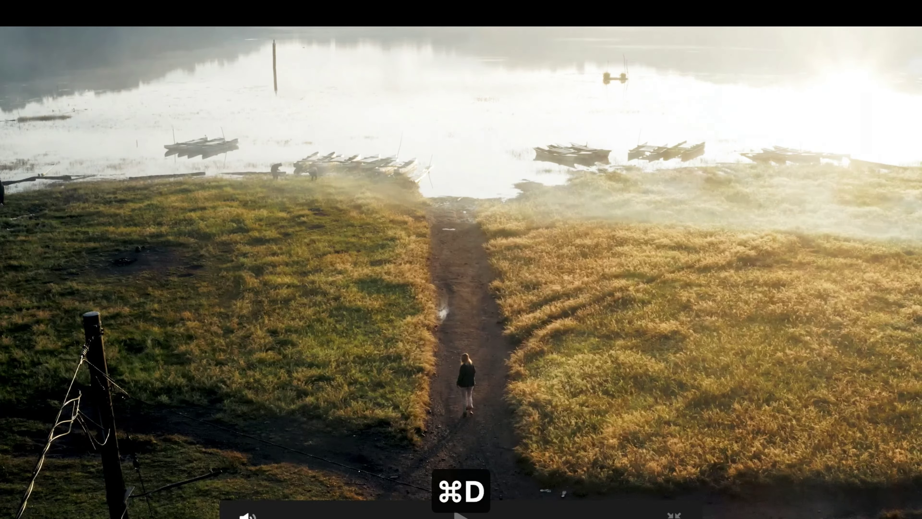
# Step: Exit the full-screen review and select the Shadows node
pyautogui.press('Escape')
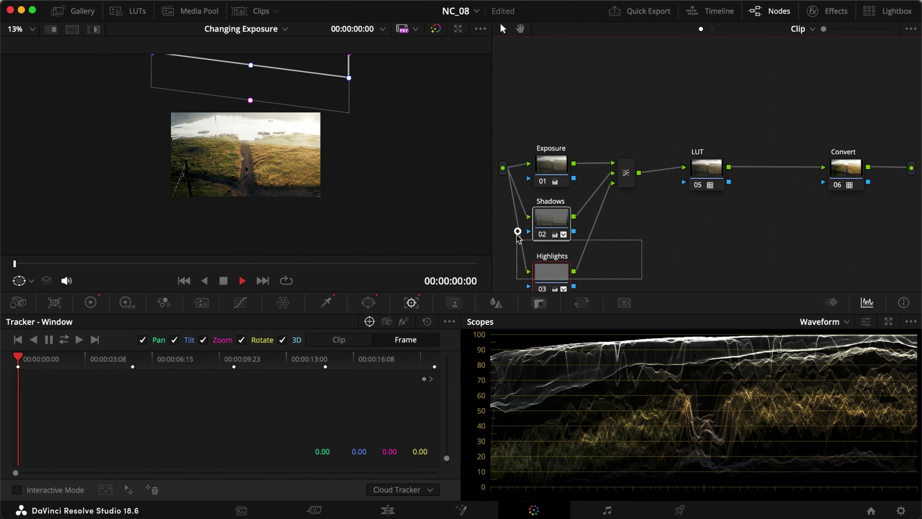
pyautogui.click(545, 224)
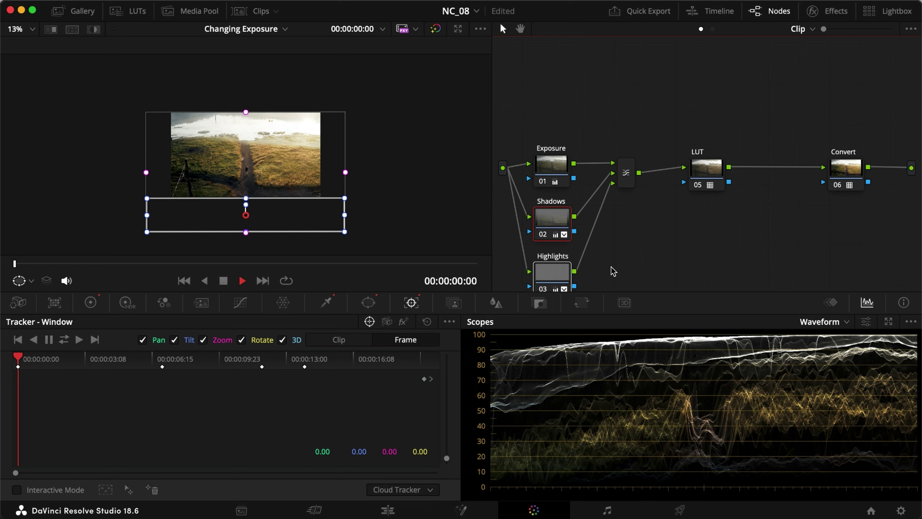
pyautogui.press('super+d')
pyautogui.click(169, 267)
pyautogui.moveTo(170, 267); pyautogui.dragTo(29, 263)
pyautogui.moveTo(573, 256); pyautogui.dragTo(519, 202)
pyautogui.press('super+d')
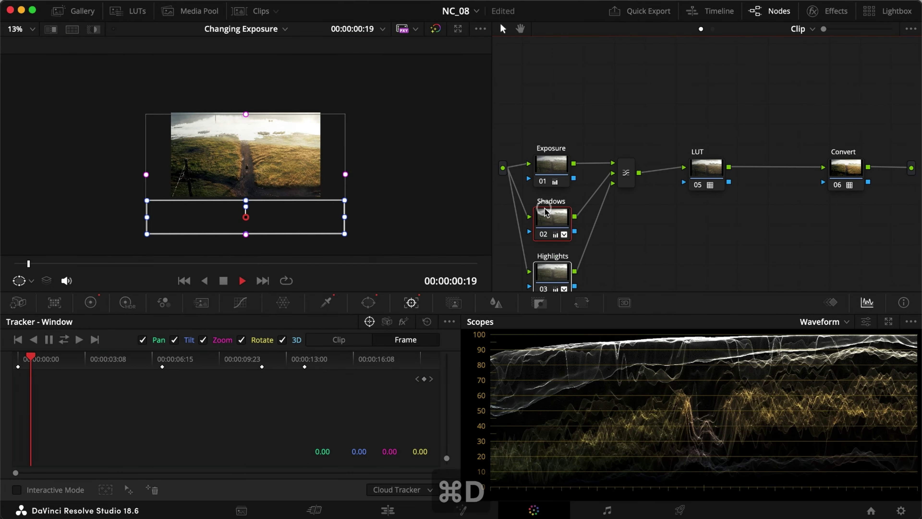
pyautogui.click(193, 265)
pyautogui.moveTo(237, 267); pyautogui.dragTo(129, 260)
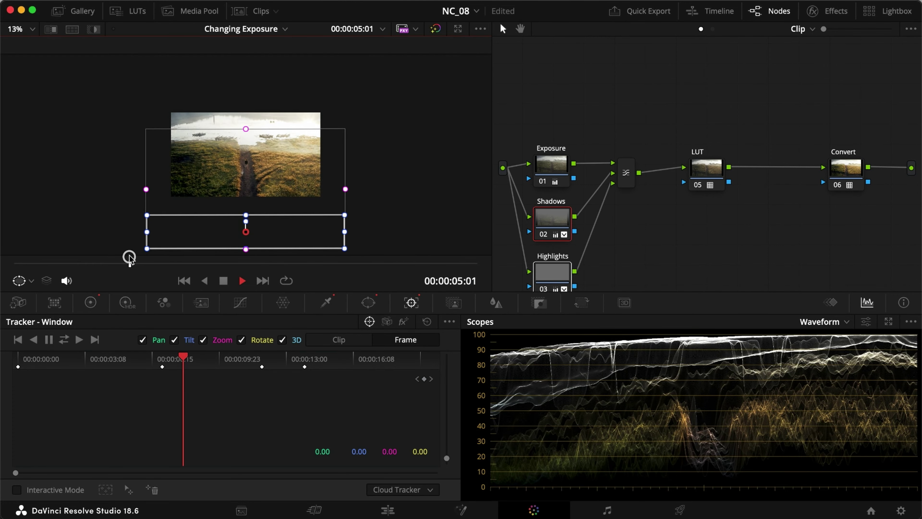